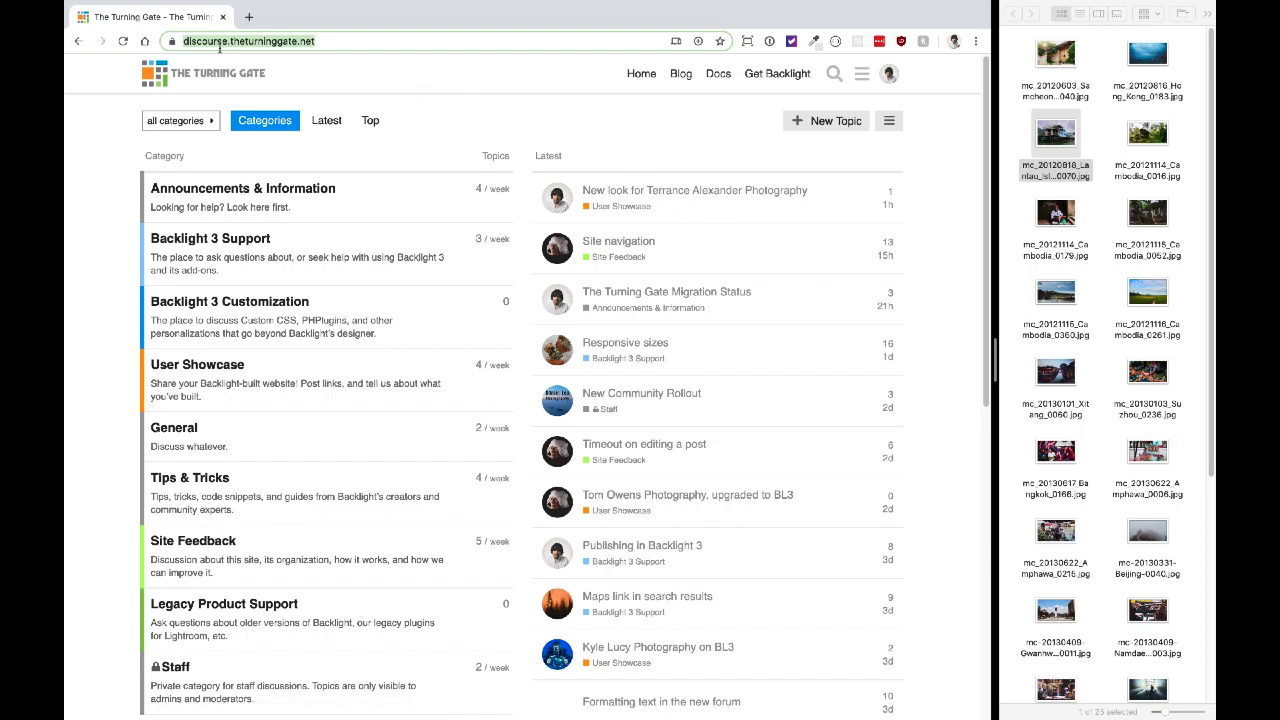
Step: Examine the forum's category list from Announcements & Information down to the Staff category
left_click(111, 213)
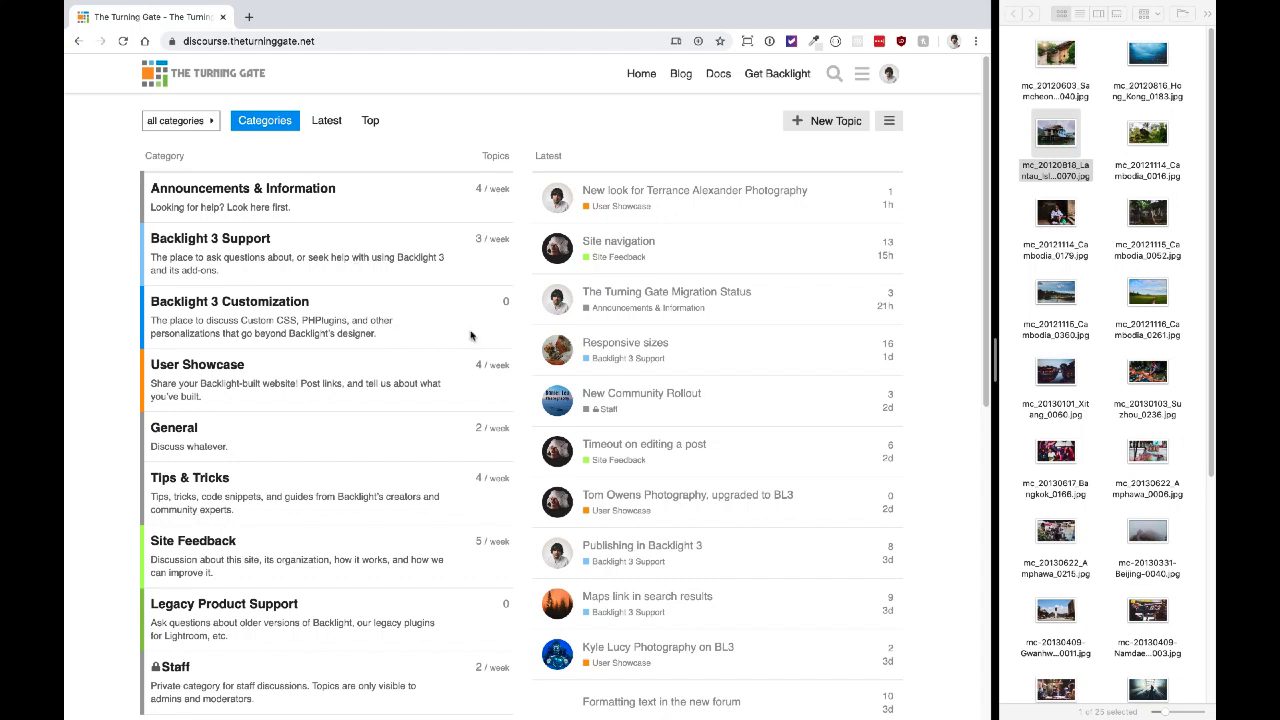
left_click(1087, 277)
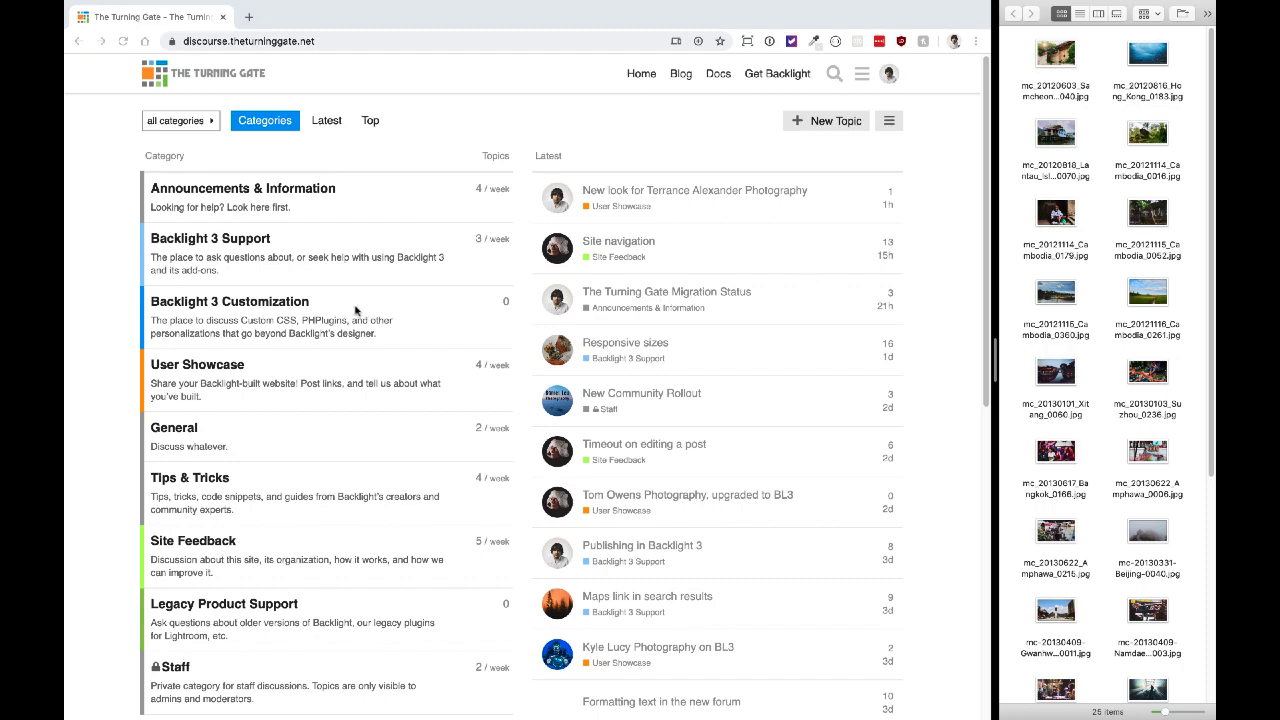
scroll(355, 310, "down", 2)
scroll(355, 310, "up", 2)
scroll(300, 410, "down", 3)
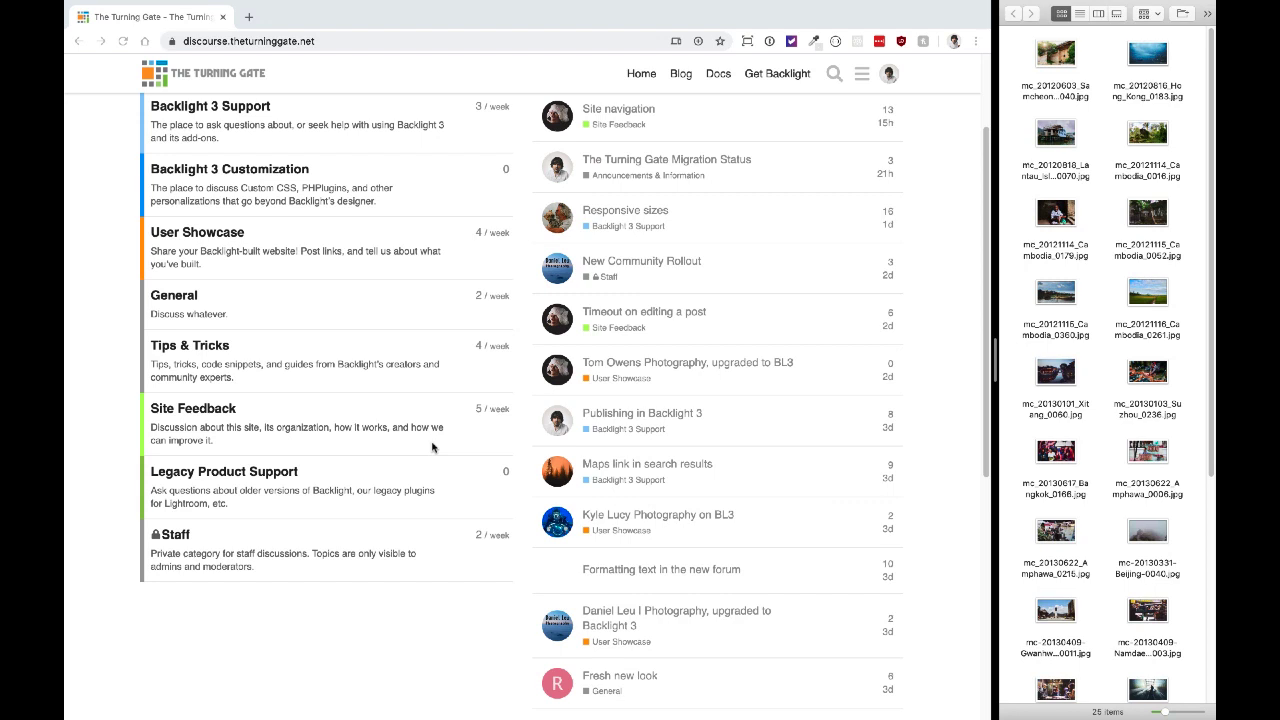
left_click(352, 475)
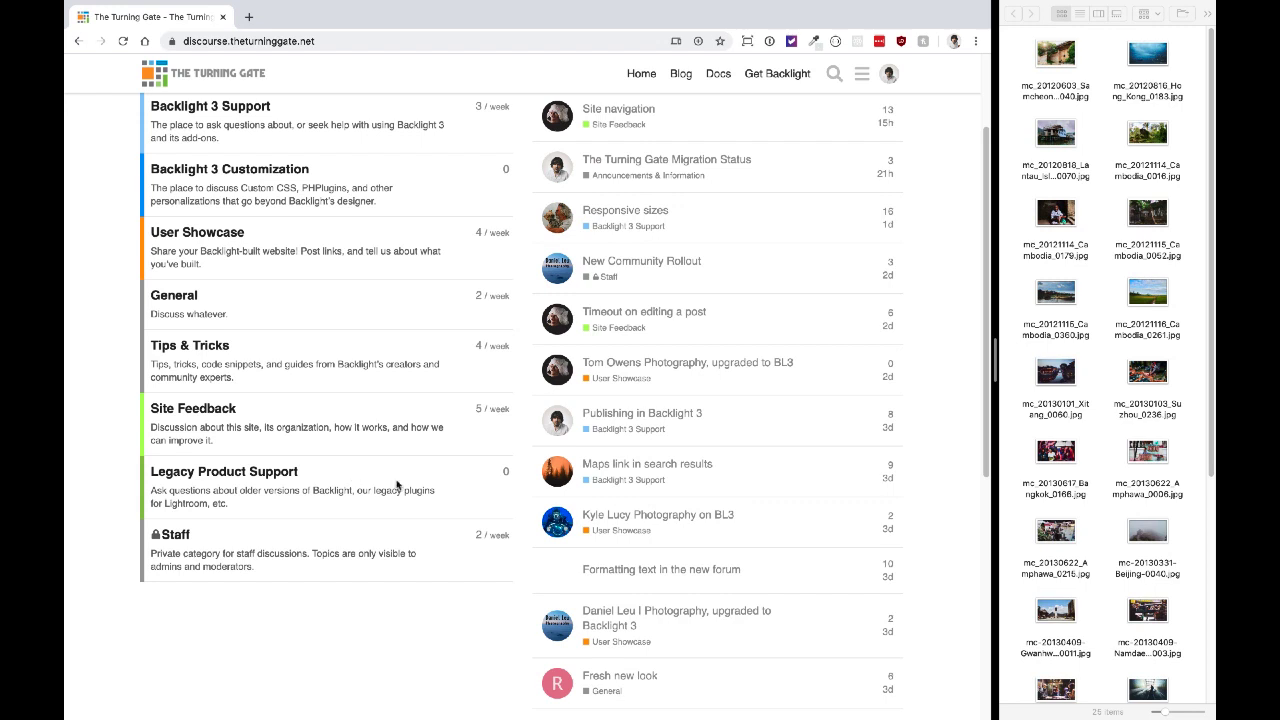
scroll(340, 500, "down", 1)
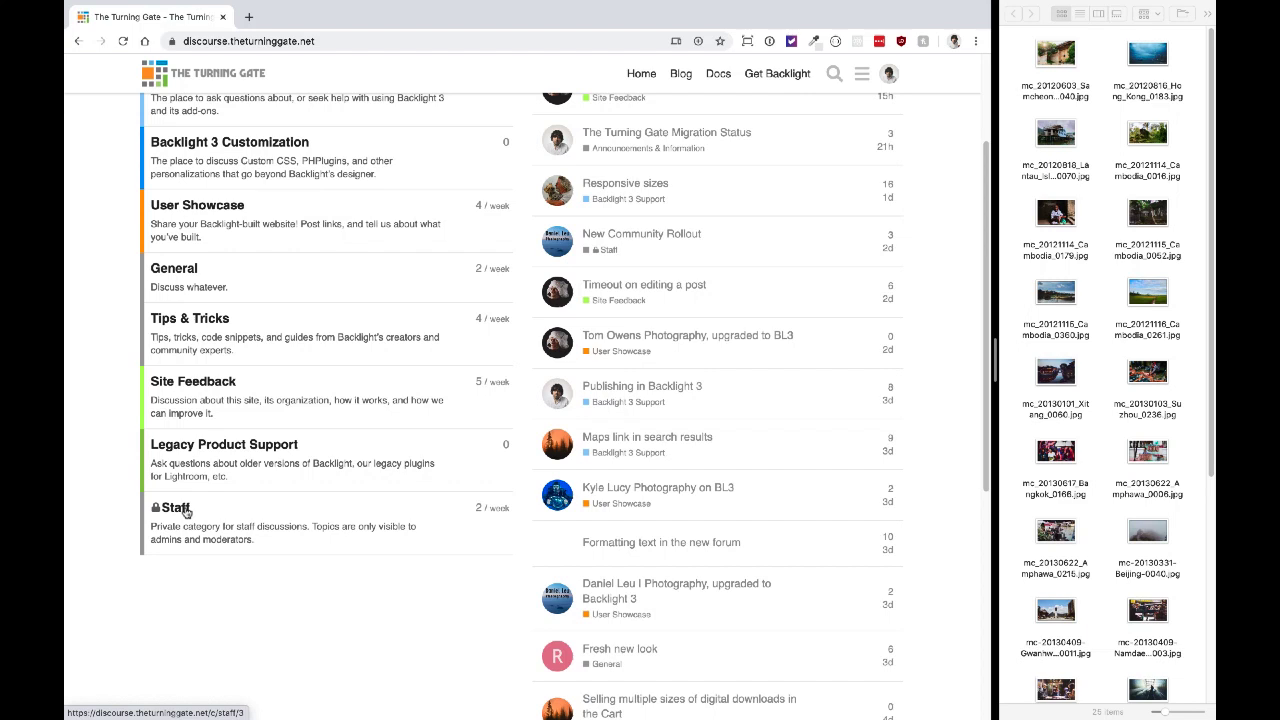
scroll(397, 486, "up", 3)
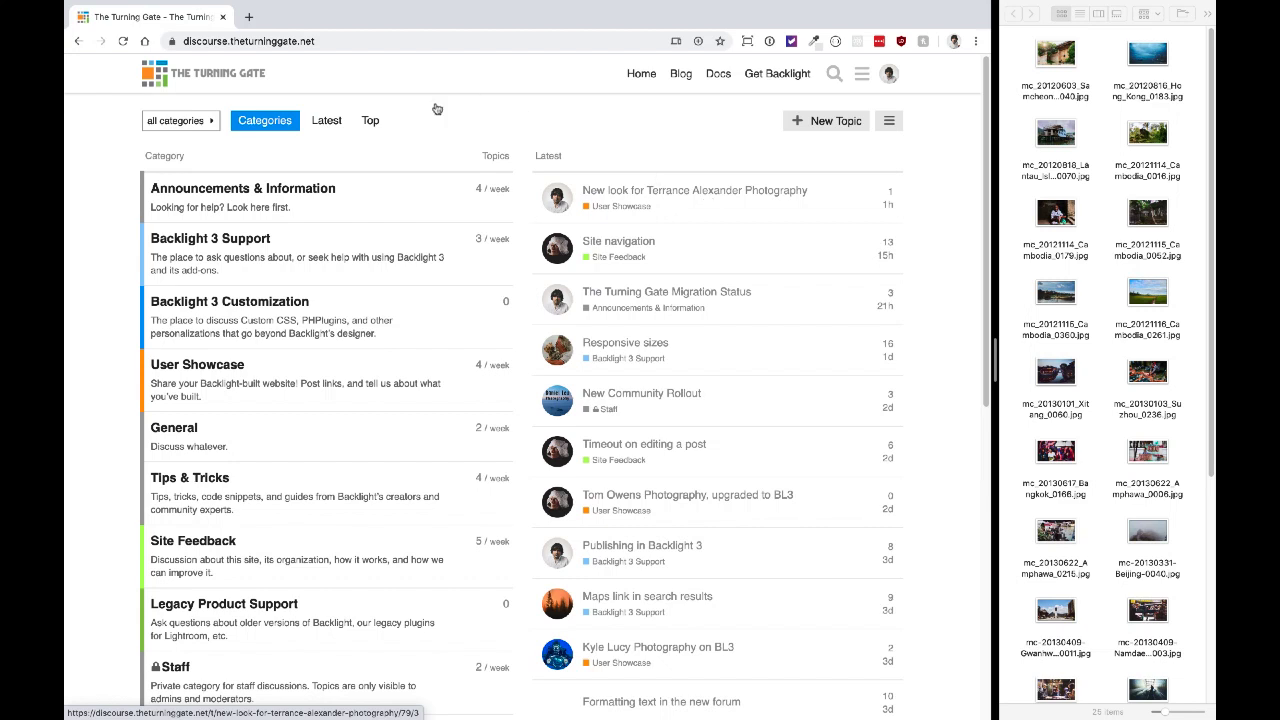
Step: Review the category filter, the Latest list and the Top list's time periods, and return to the Categories view
left_click(205, 122)
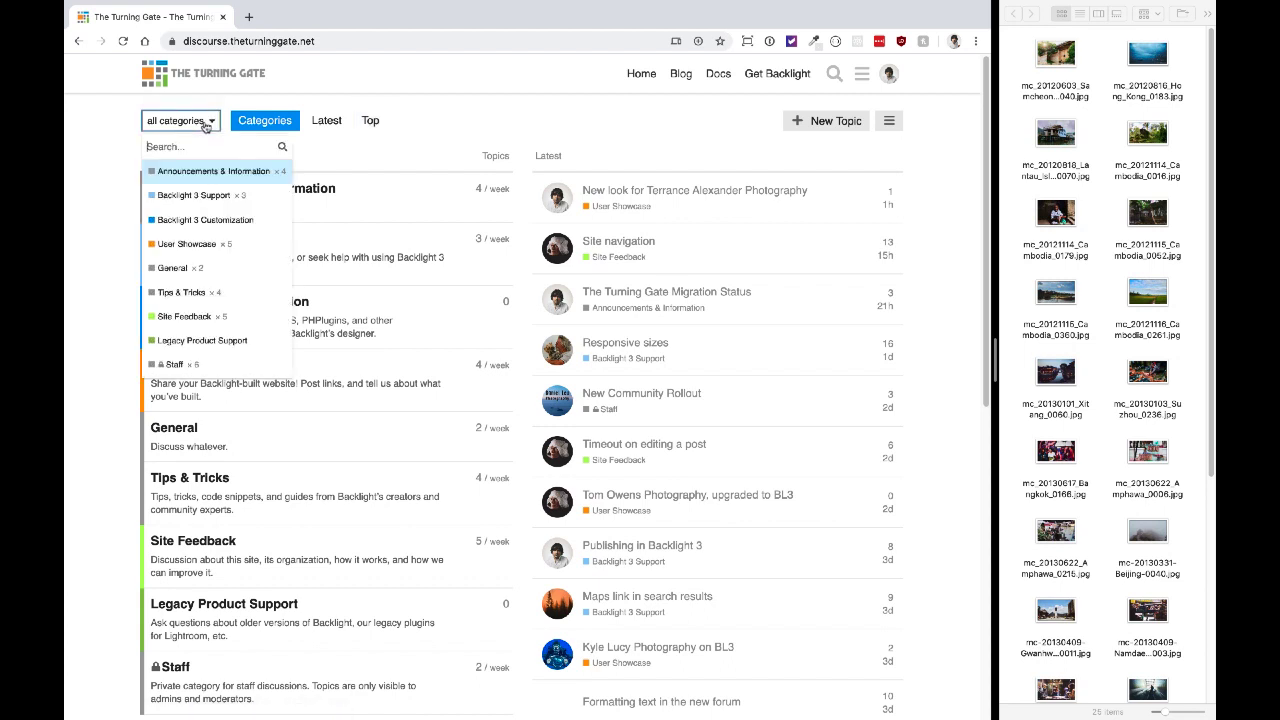
left_click(398, 157)
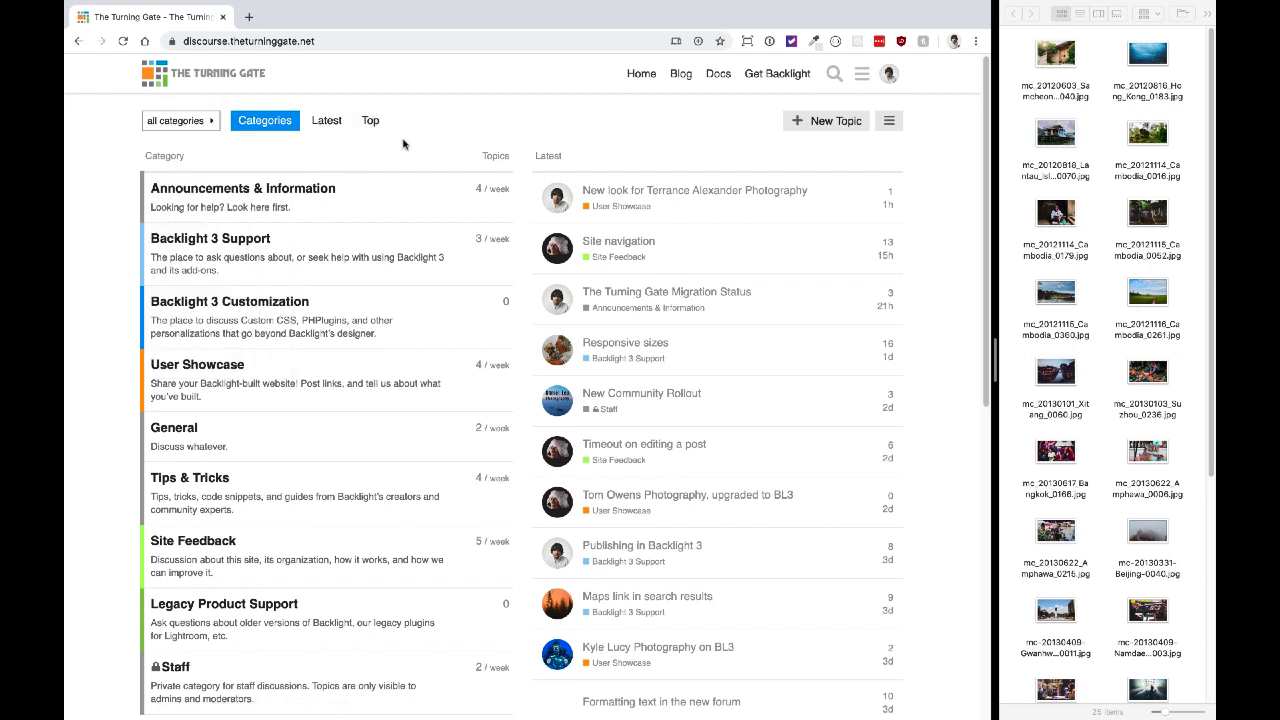
left_click(325, 122)
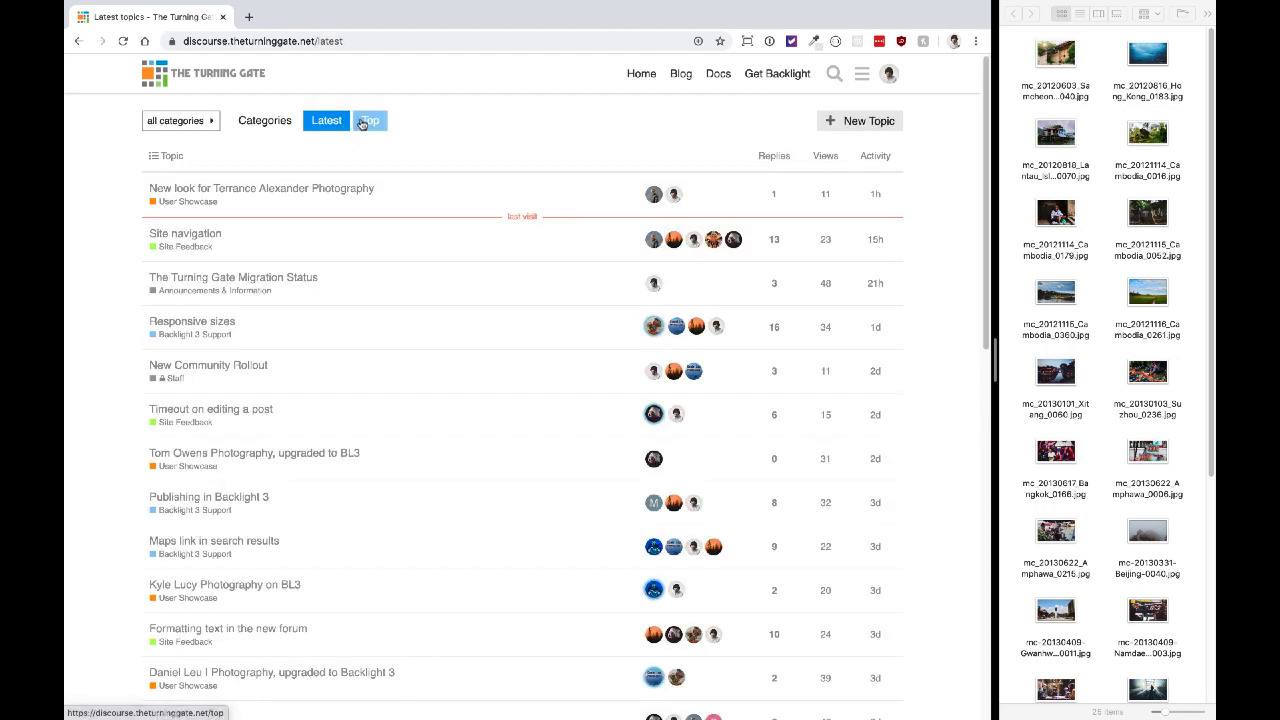
left_click(361, 123)
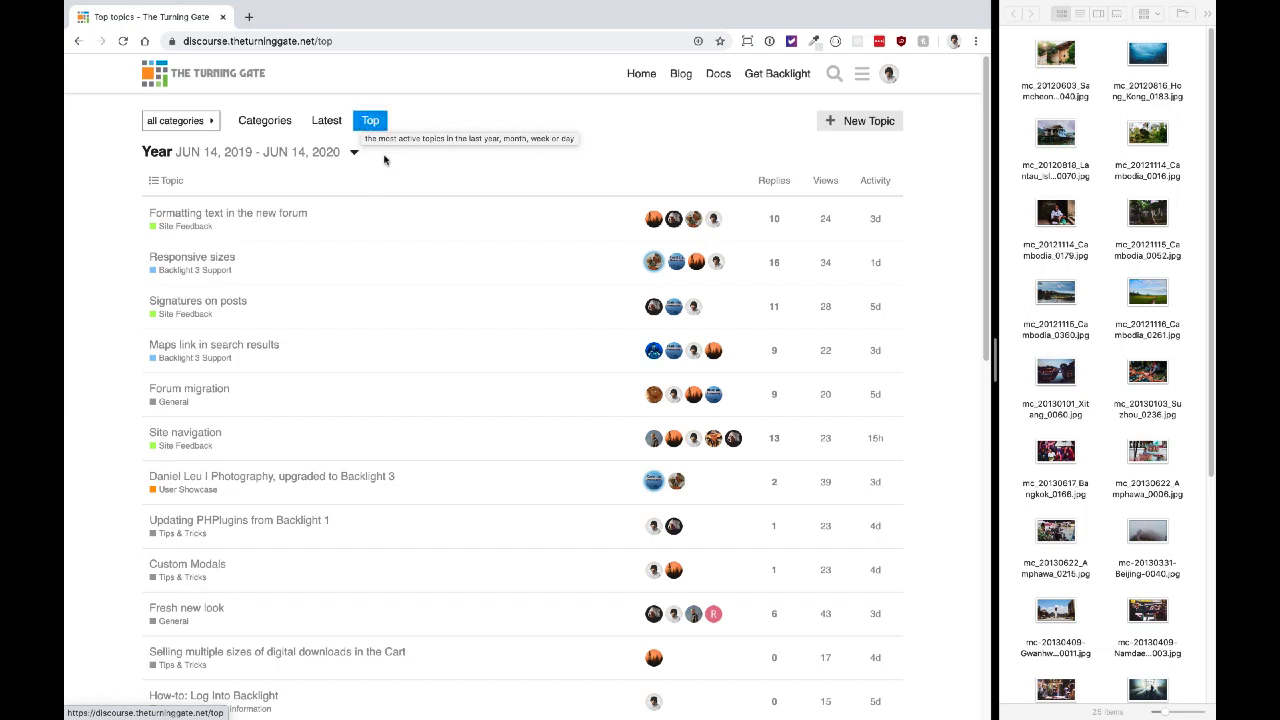
left_click(353, 154)
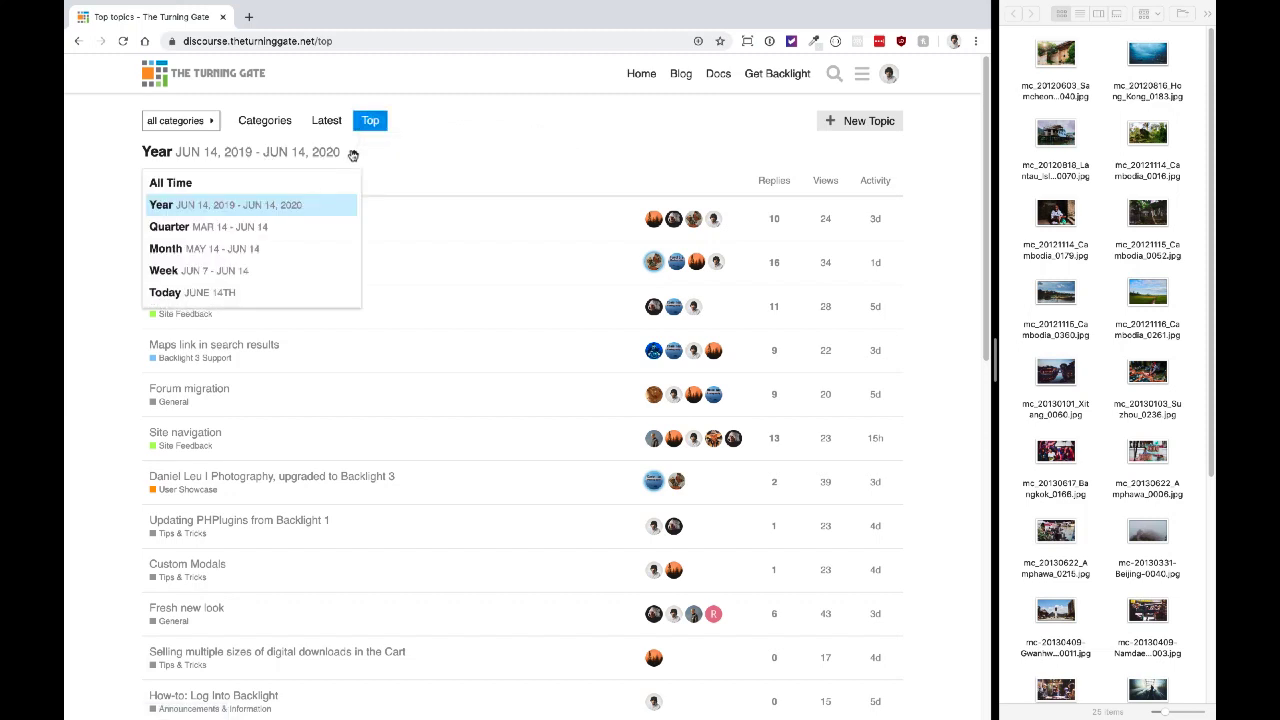
left_click(451, 163)
left_click(266, 126)
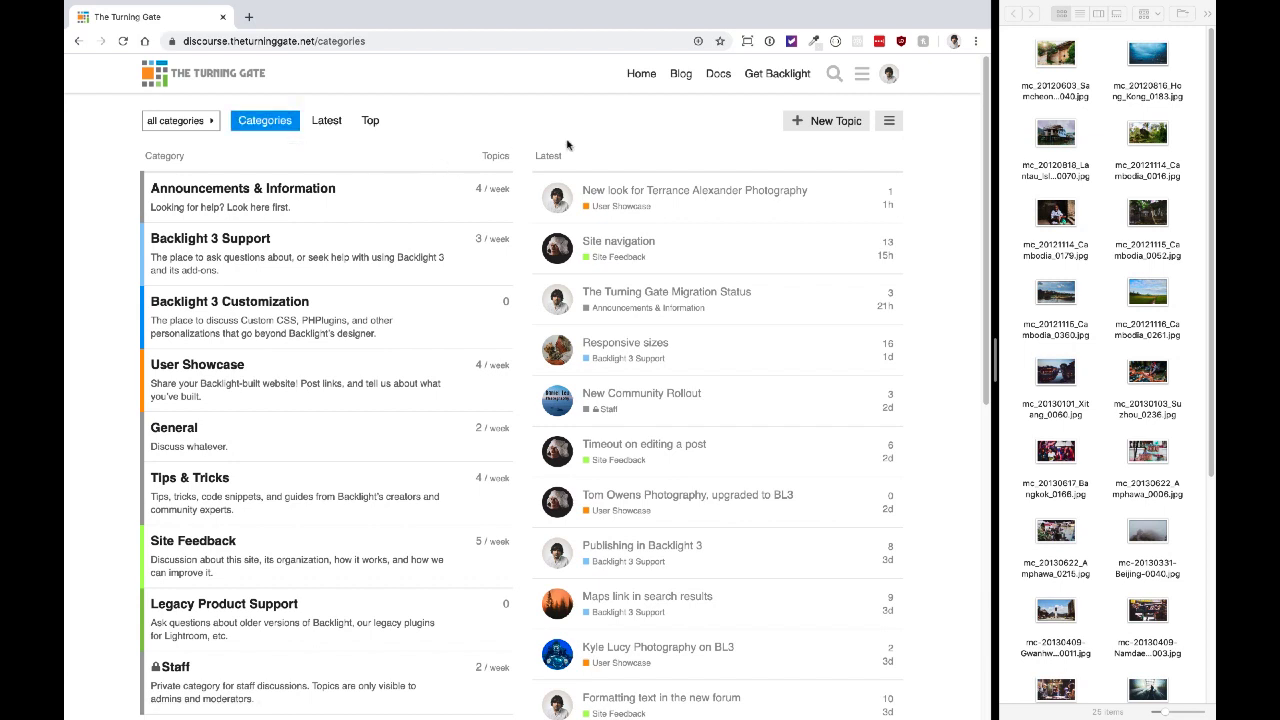
Step: Look over the forum search box and the account's notifications, bookmarks and profile options
left_click(834, 74)
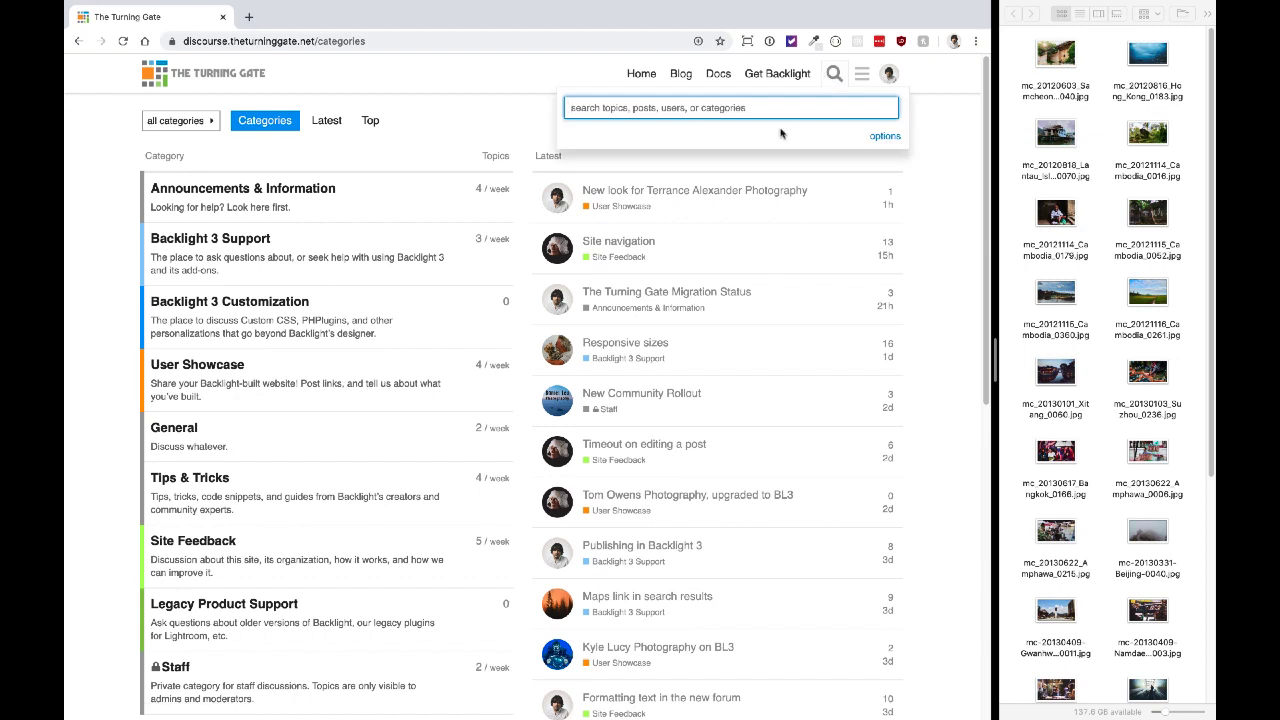
left_click(477, 110)
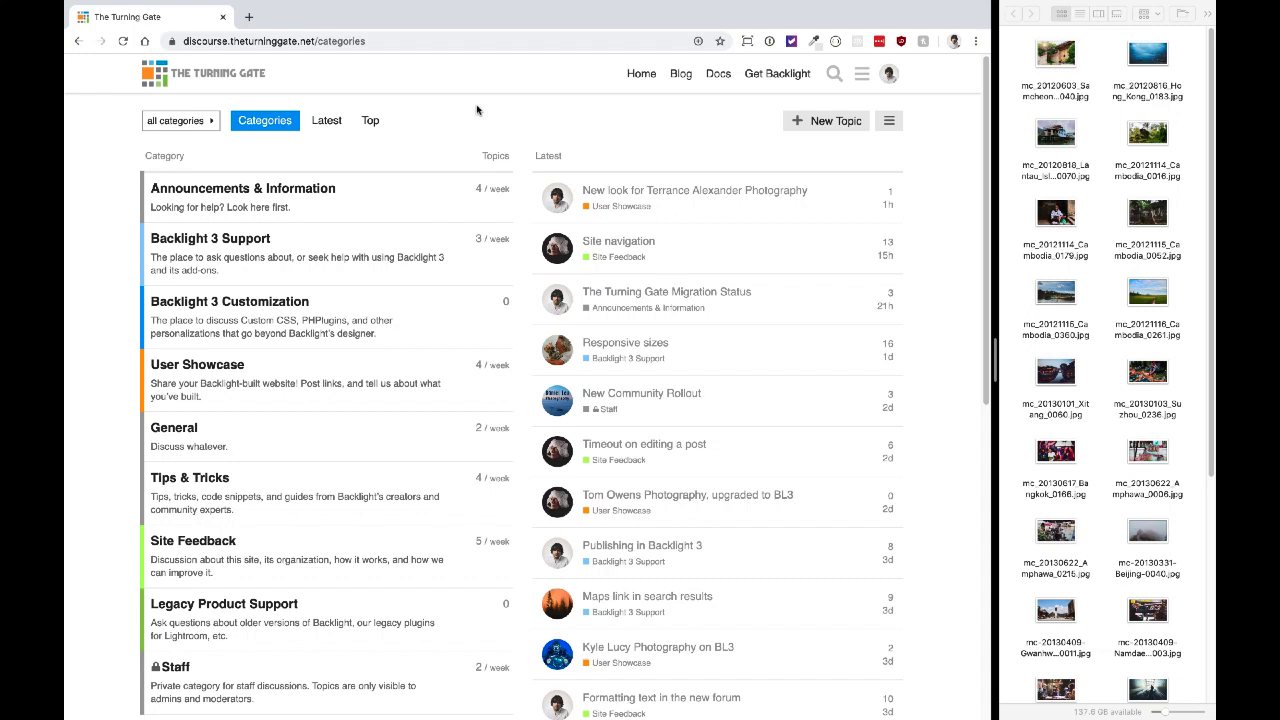
left_click(888, 76)
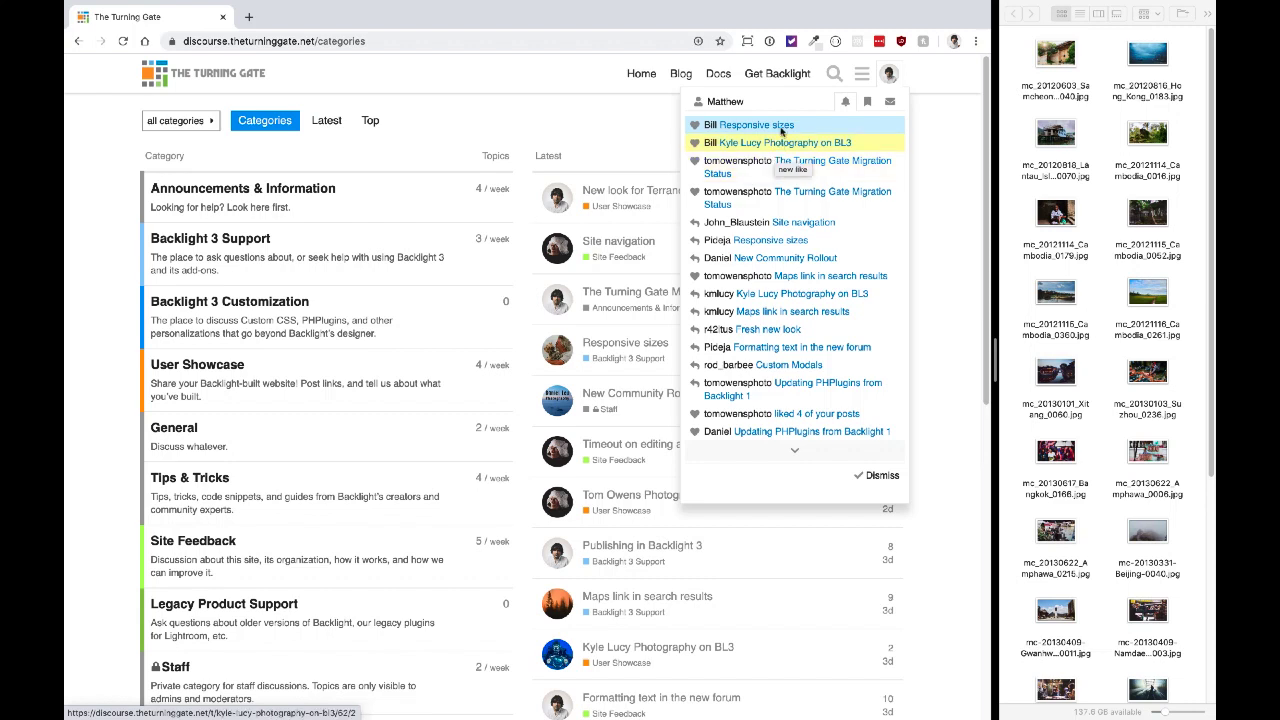
left_click(868, 105)
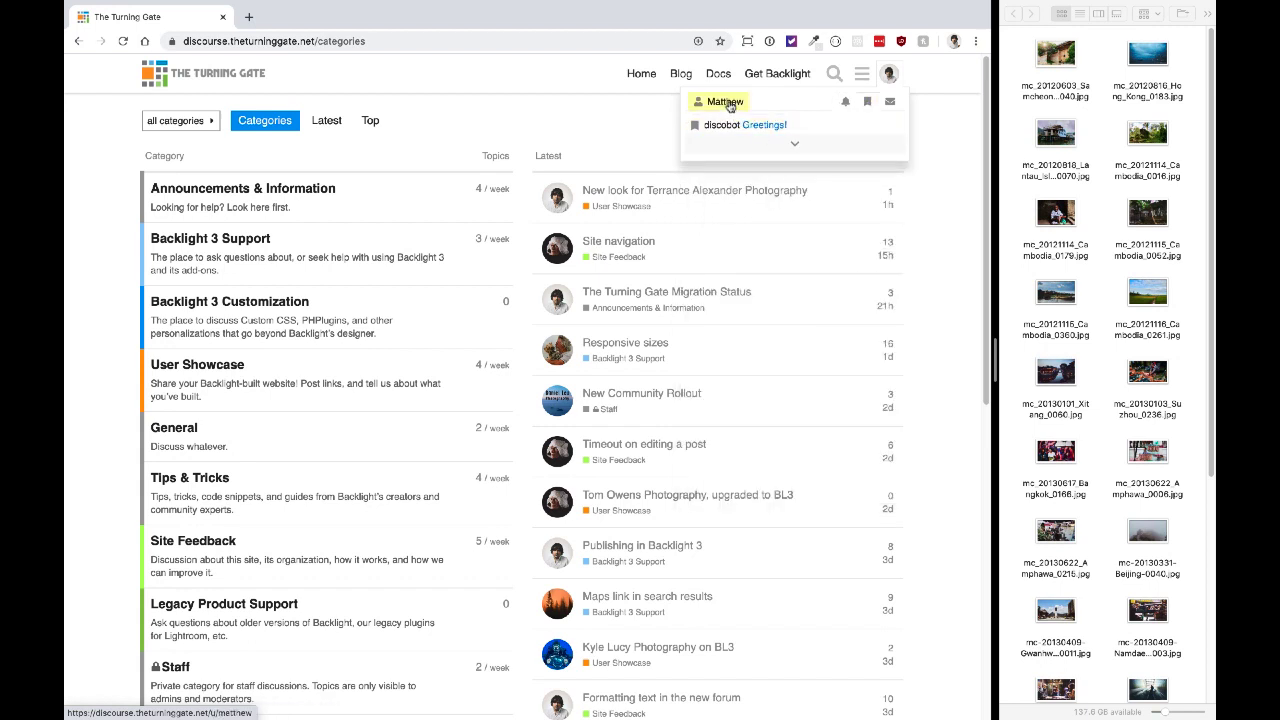
mouse_move(729, 105)
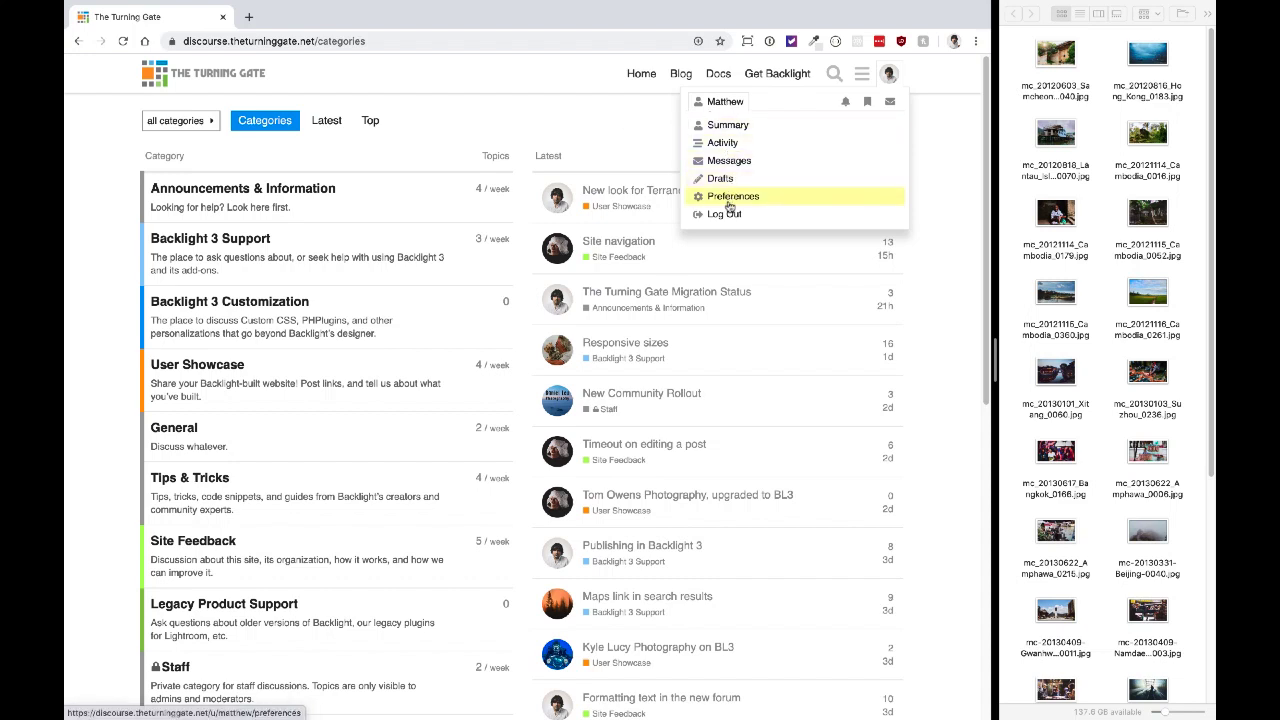
left_click(671, 123)
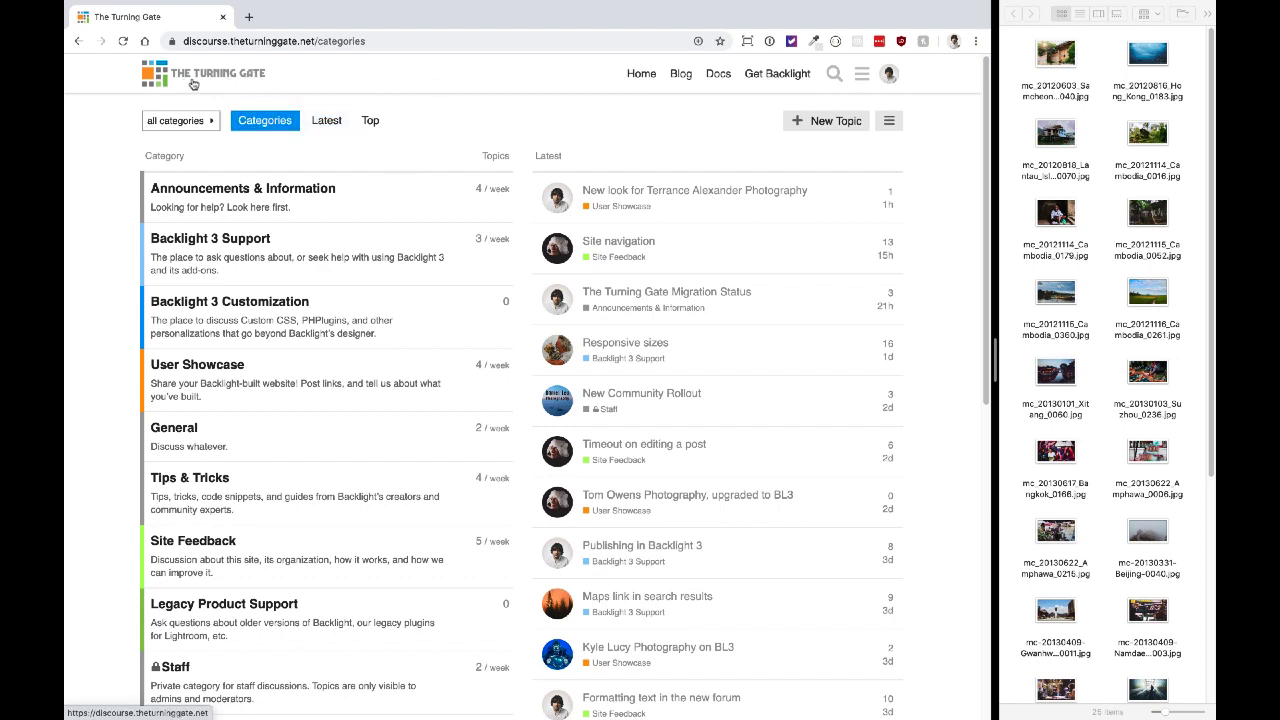
left_click(224, 74)
scroll(457, 172, "down", 3)
scroll(457, 175, "up", 3)
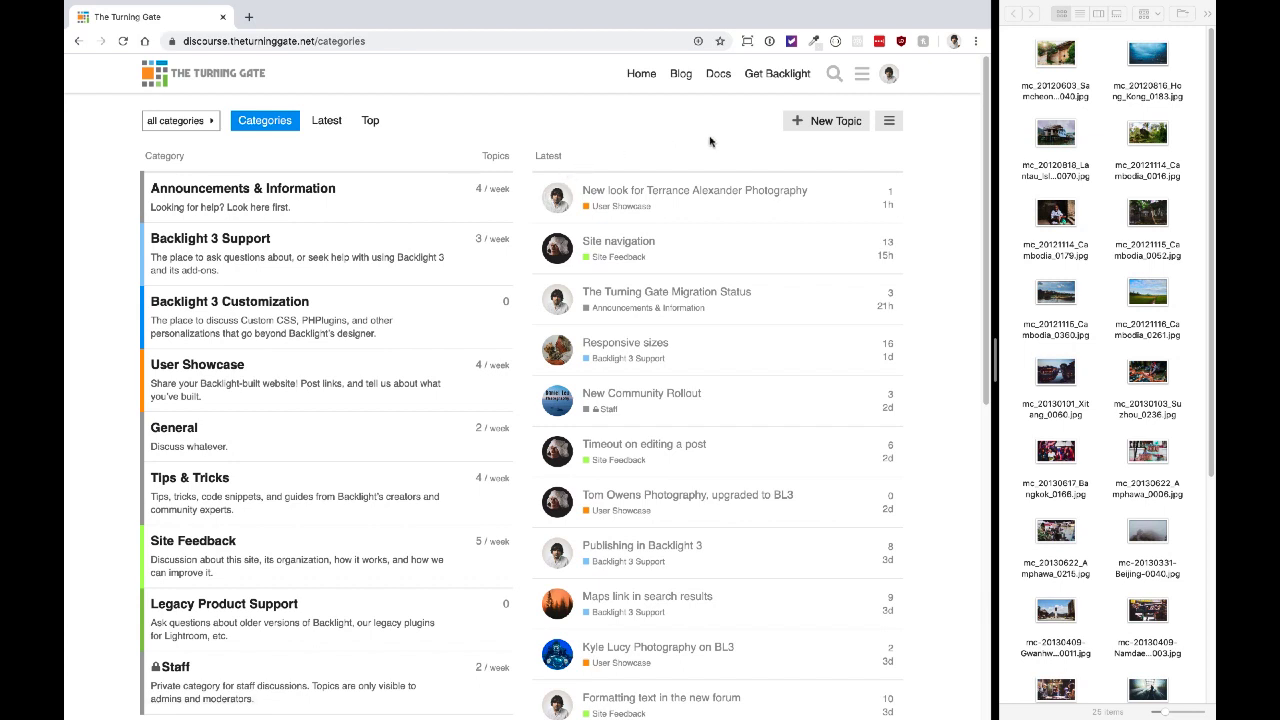
Step: Start a new topic titled "My First Post Title" in a composer enlarged to fill most of the page height
left_click(817, 121)
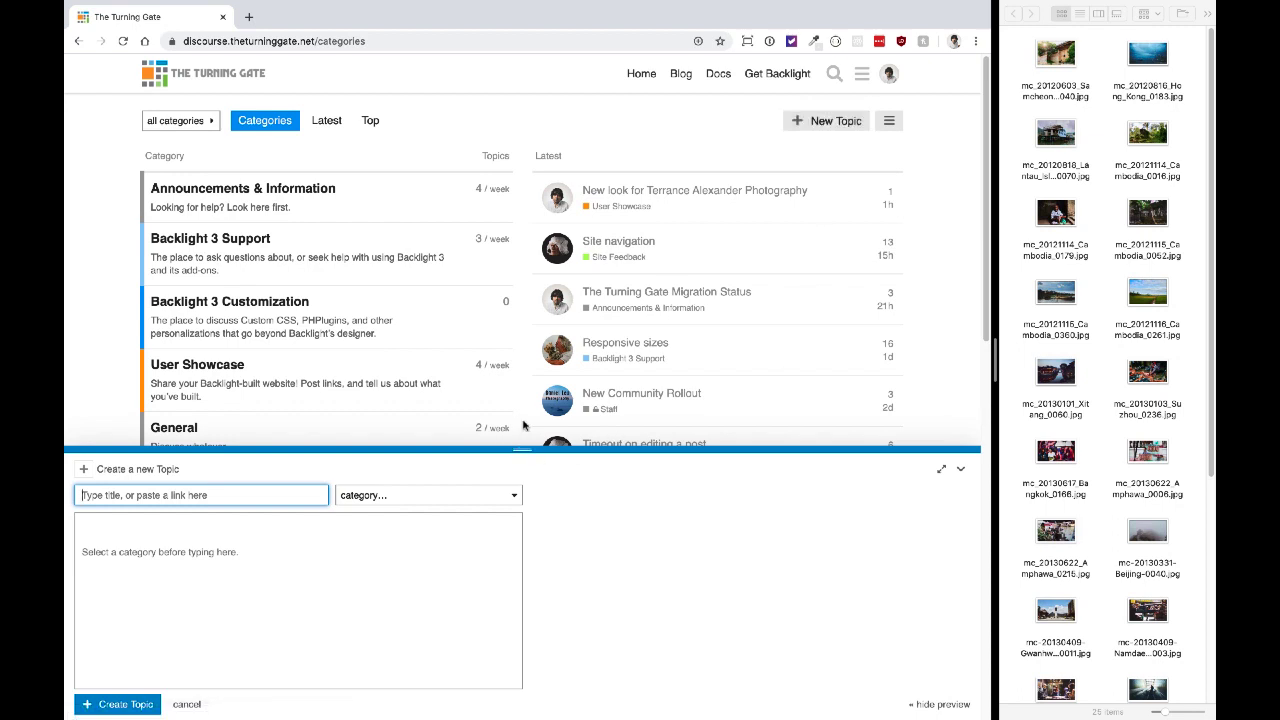
left_click_drag(522, 449, 510, 212)
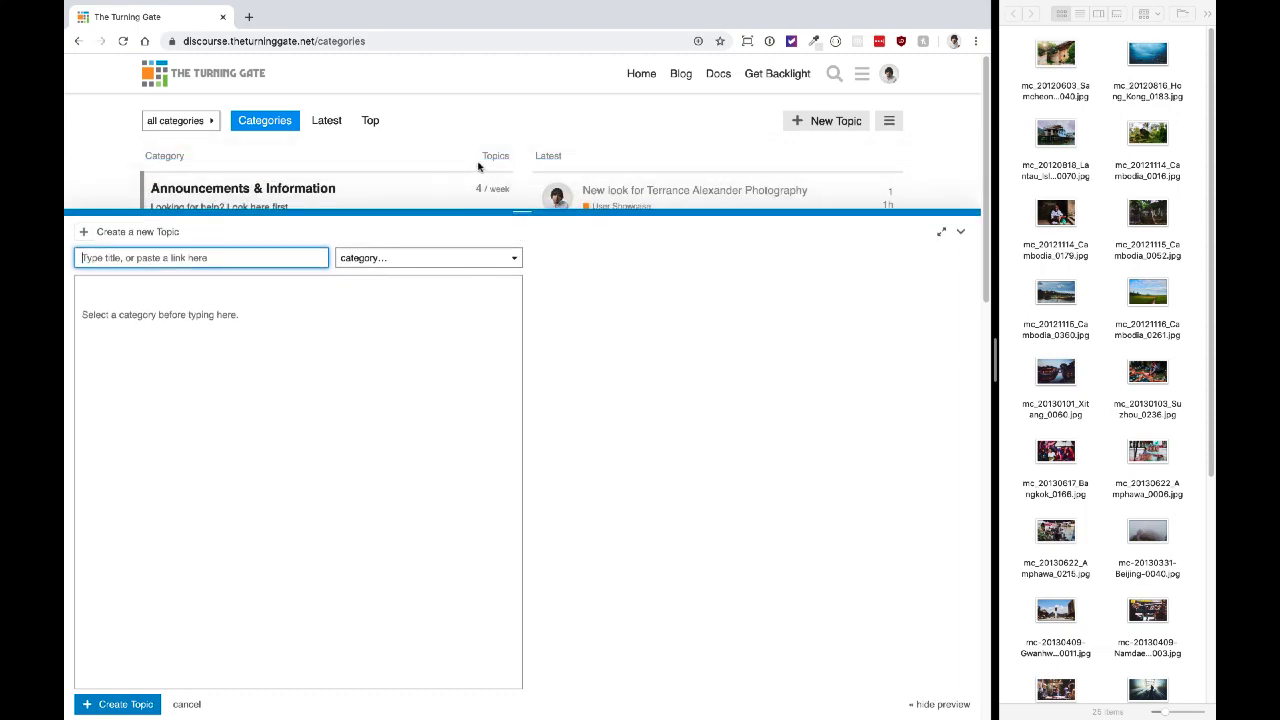
scroll(478, 167, "down", 2)
scroll(478, 170, "up", 2)
type("My First Post Title")
Step: Assign the new topic to the General category
left_click(437, 259)
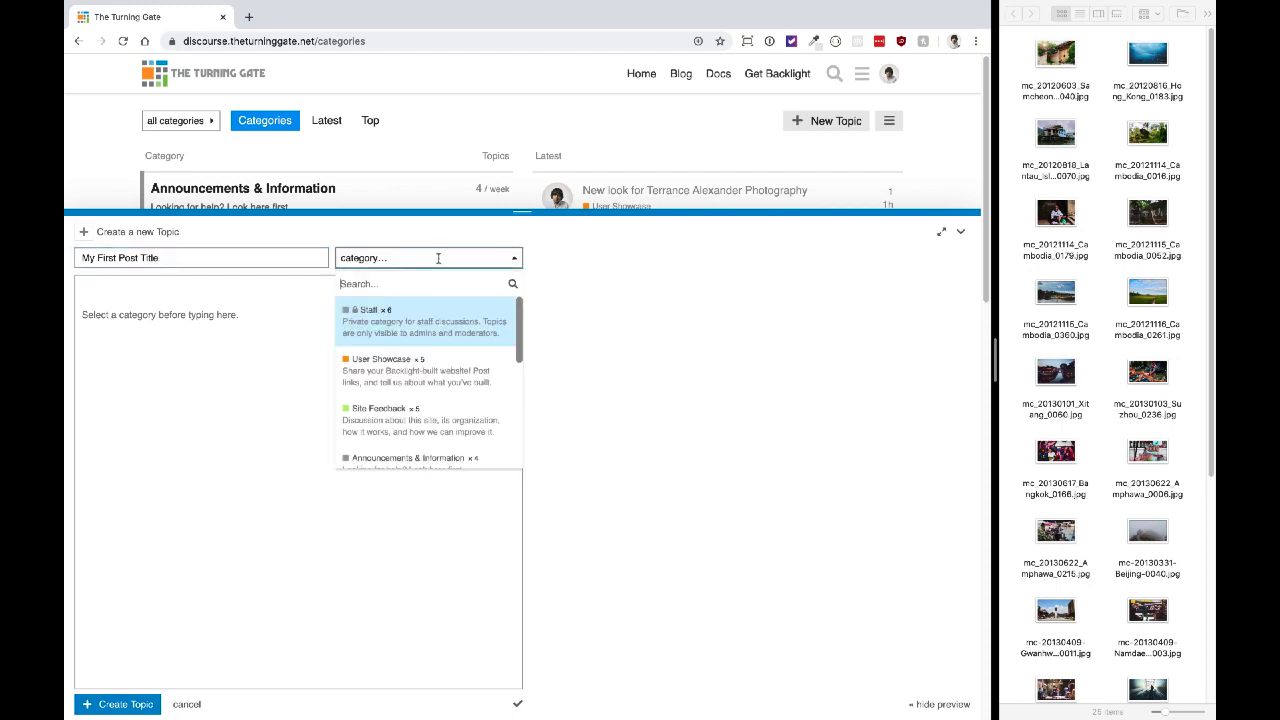
scroll(423, 327, "down", 3)
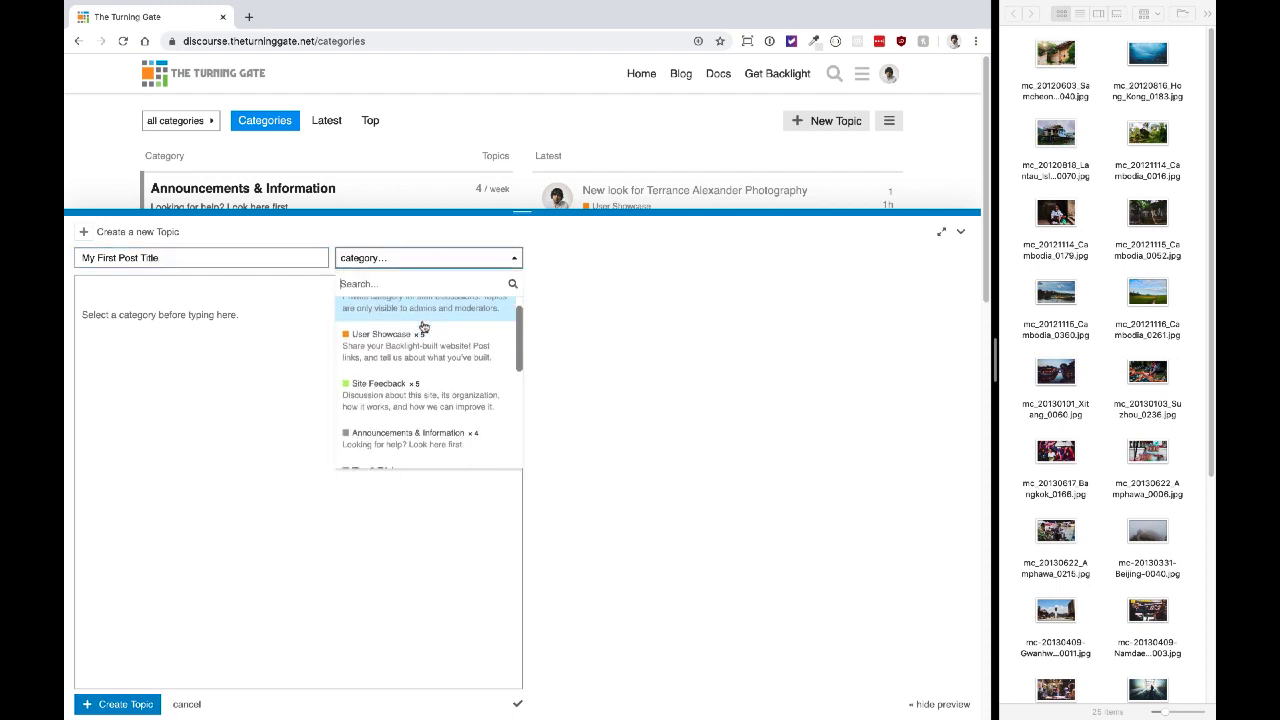
scroll(423, 327, "down", 3)
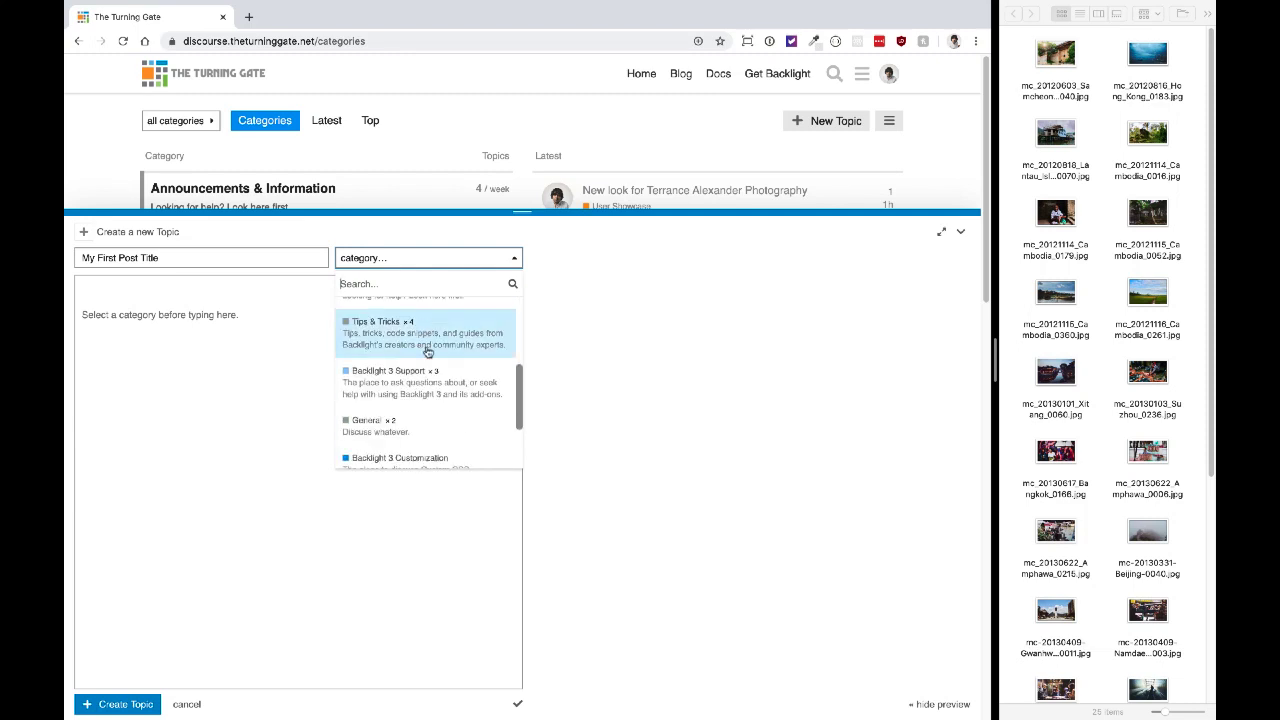
left_click(459, 403)
Step: Write the heading "## Headings" and the paragraph "Type out some paragraphs." in the topic body, dismissing the similar-topic suggestions
left_click(313, 411)
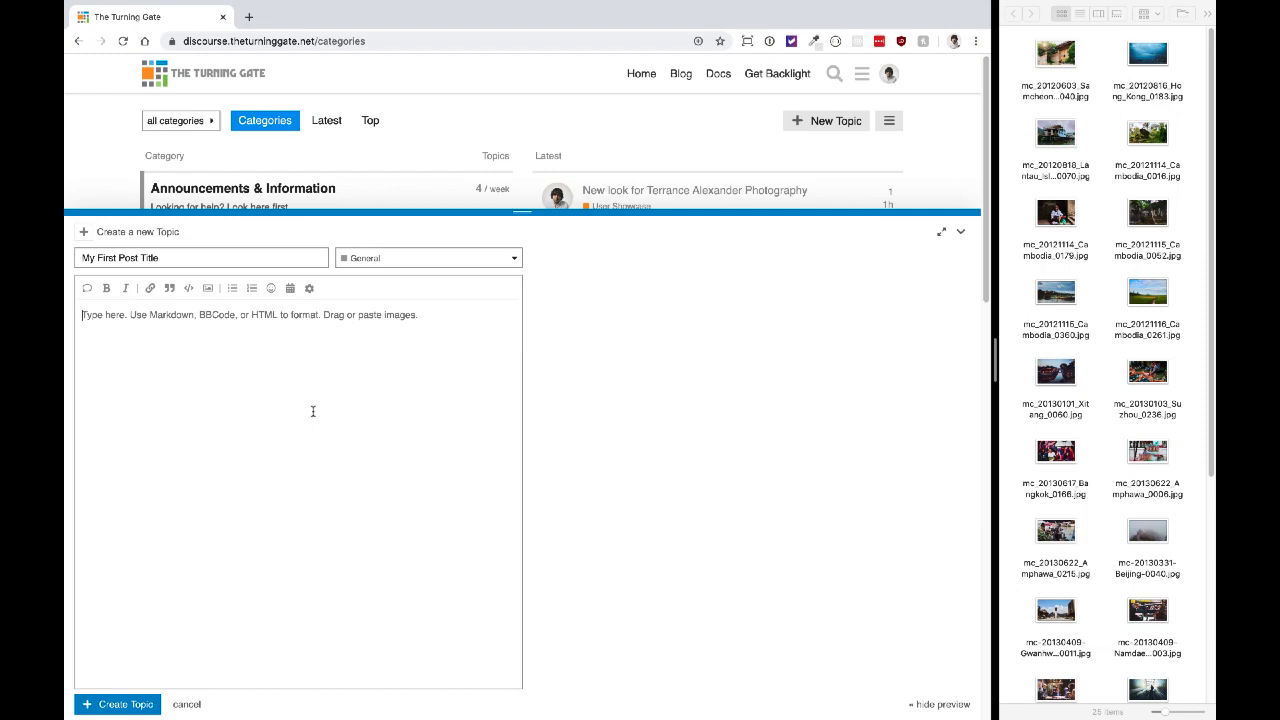
type("## Heads")
key("BackSpace")
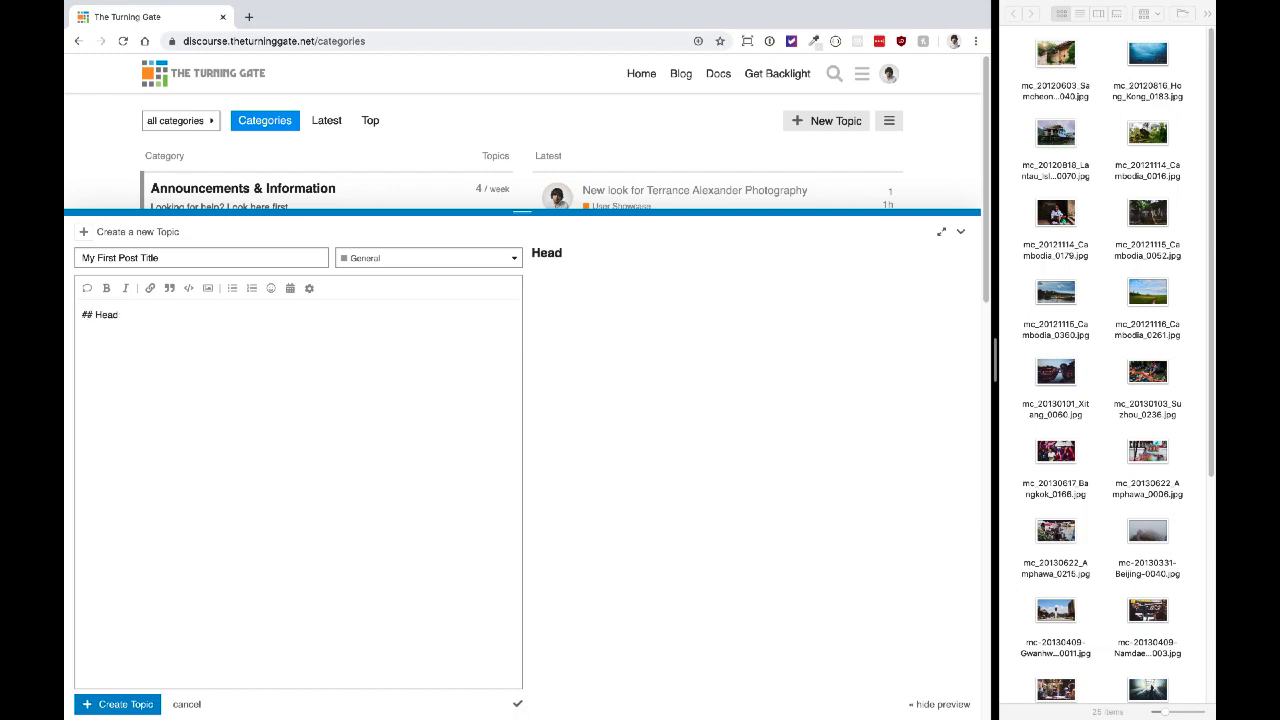
type("ings")
key("Return")
key("Return")
type("T")
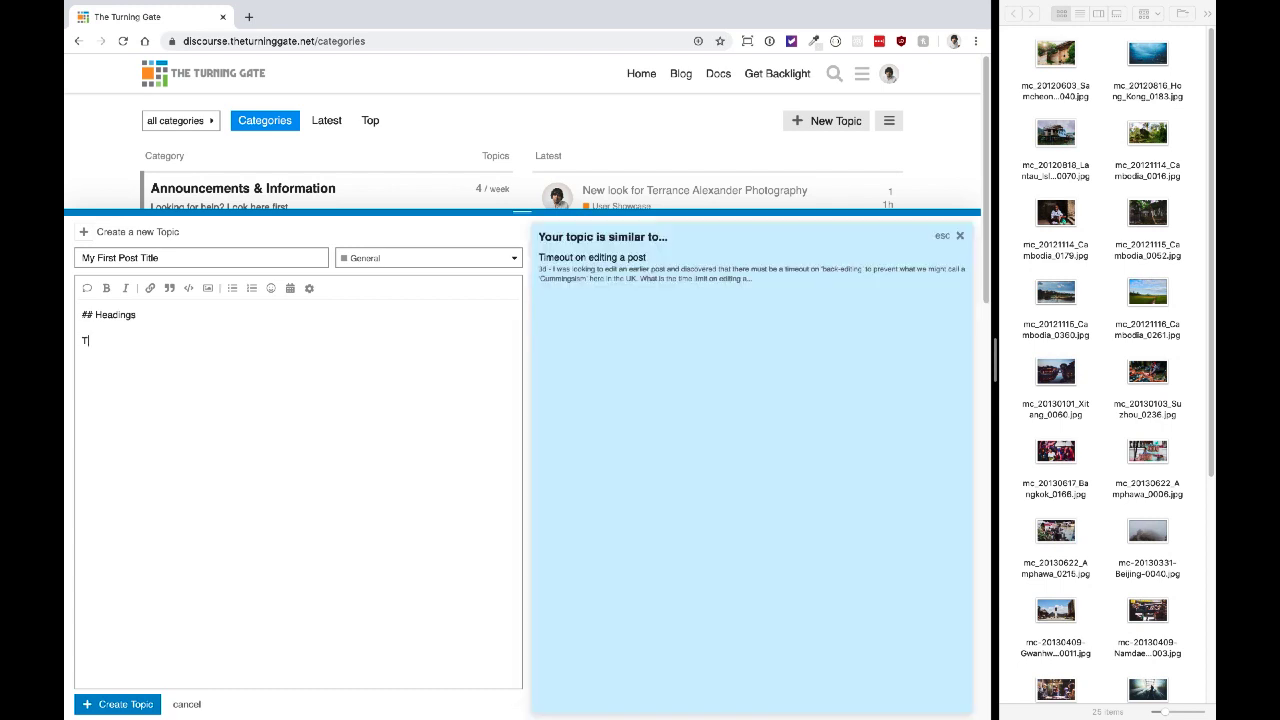
type("ype out some paragraphs")
left_click(959, 238)
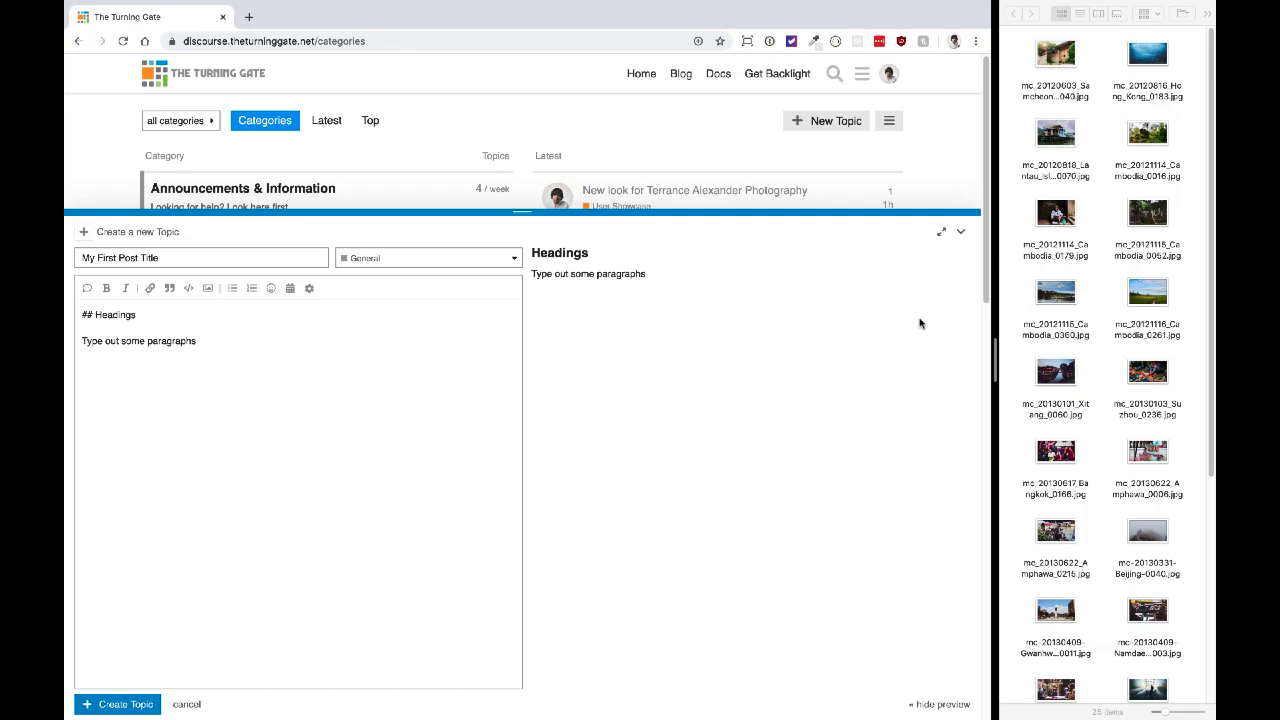
left_click(267, 350)
type(".")
Step: Start a fenced html code block below the paragraph with an opening <div> and "<p>This is a paragraph.</p>" inside it
type("```")
type("html ")
type("<")
type("div>   ")
type("<p")
type(">This")
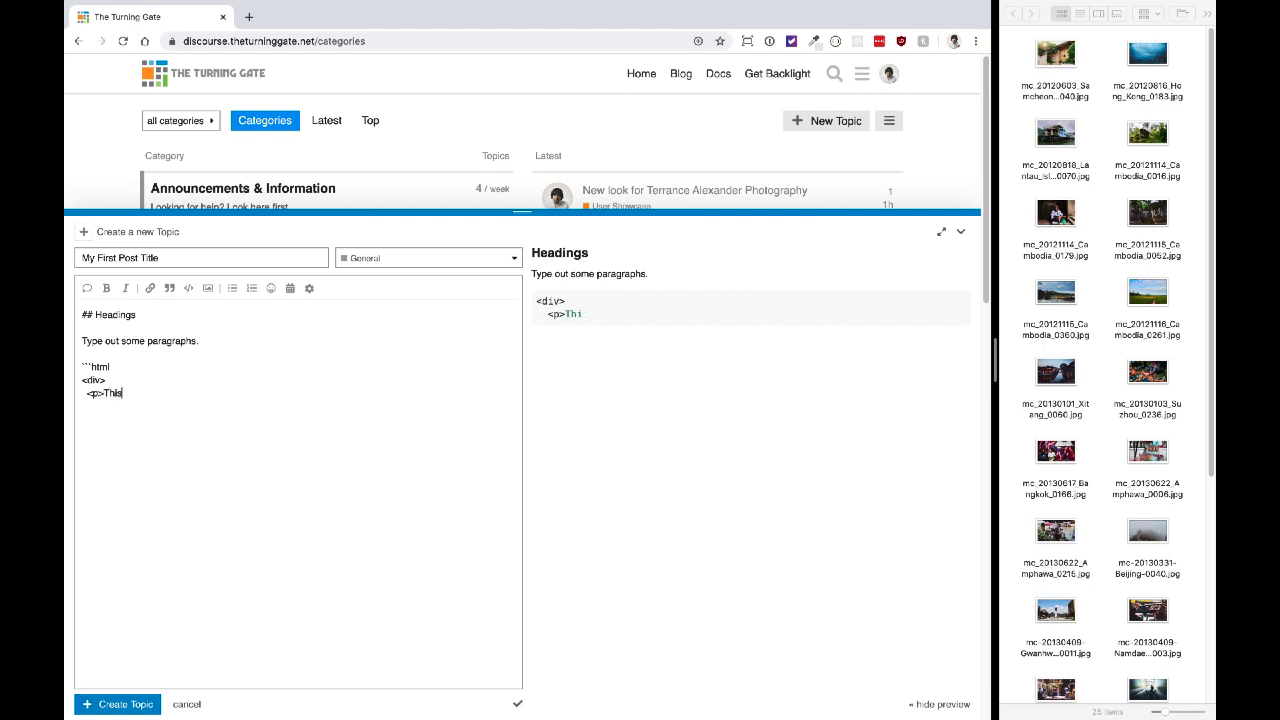
type(" is a paragraph.</p>")
key("Return")
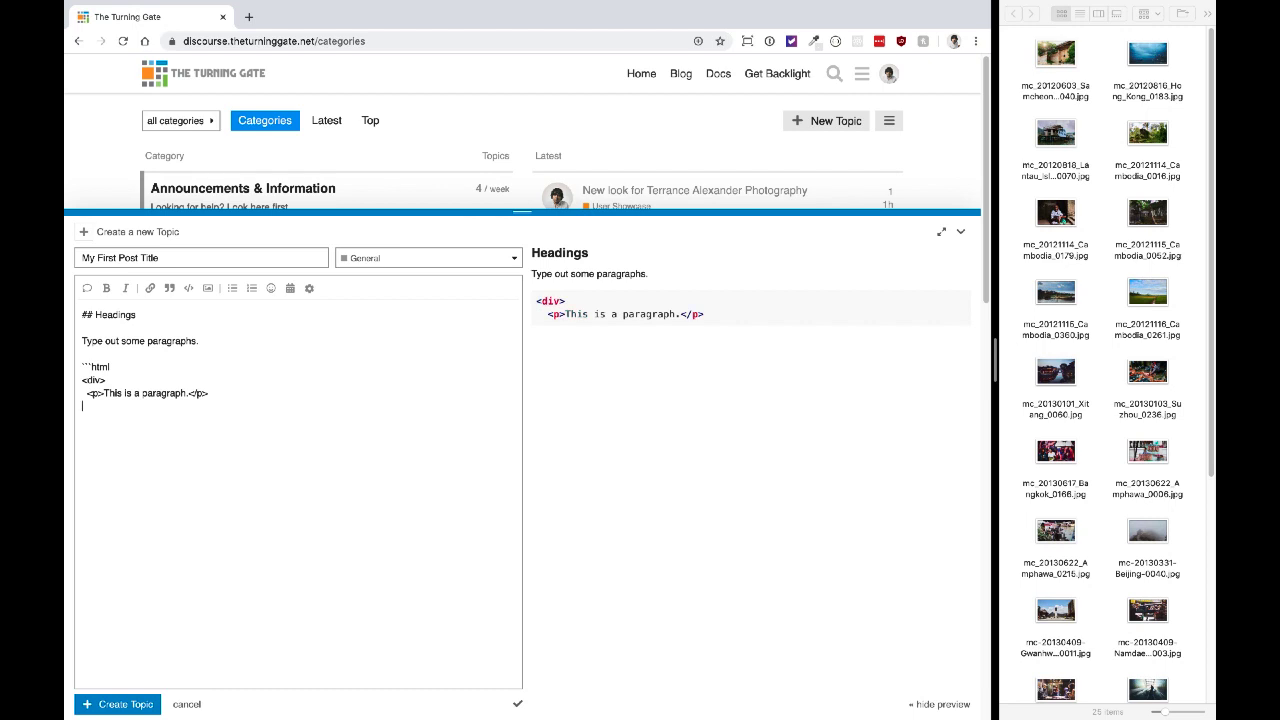
Step: Add an unordered list with the item "This is a list item." to the html block, and close the div and the block
type("<ul")
type("> ")
type("  <li>This ")
type("is a list item")
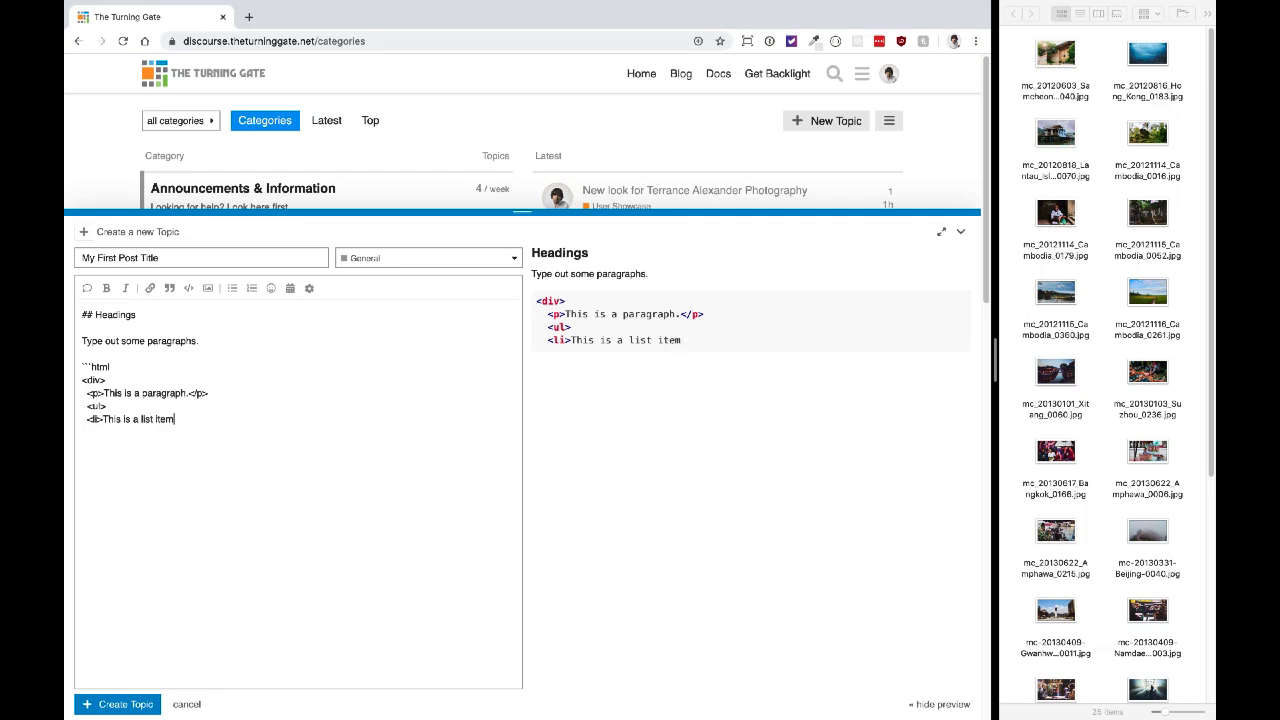
type(".</li>")
key("Return")
type("</ul>")
key("Return")
type("</div>")
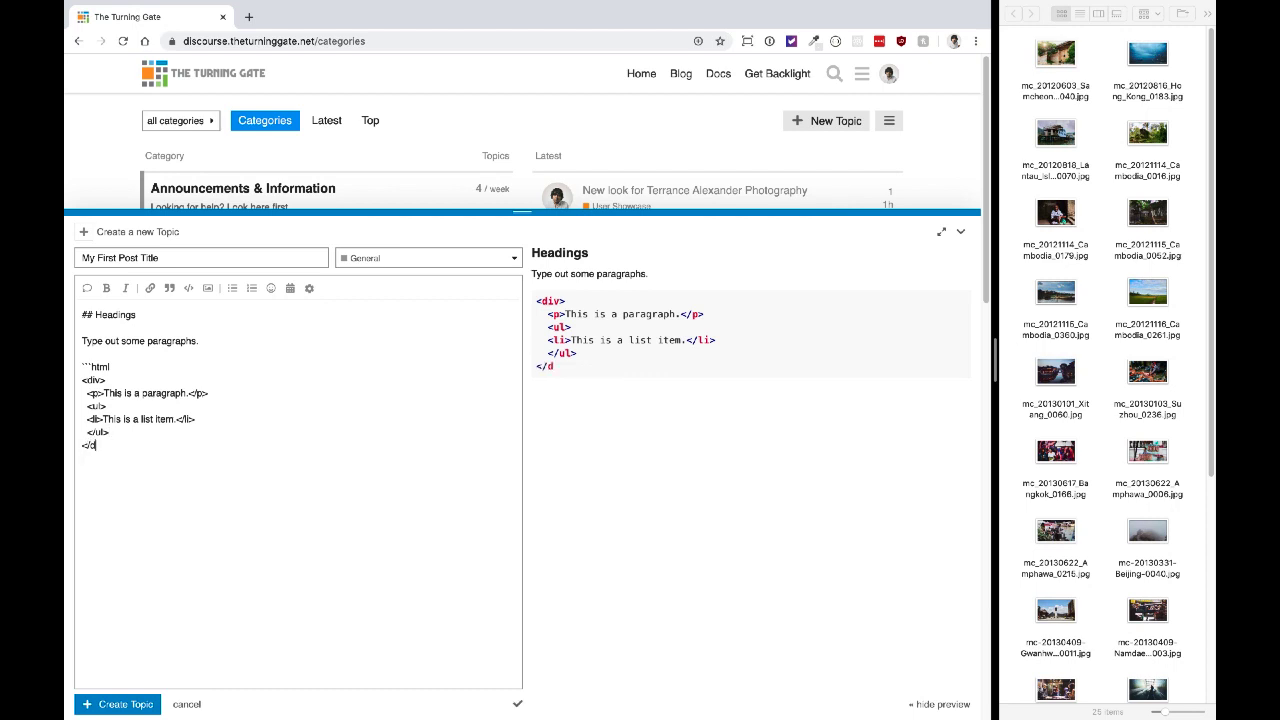
key("Return")
type("``1`")
key("BackSpace")
Step: Add a fenced css code block containing a .classname rule with "display: block;"
key("Return")
key("Return")
type("```")
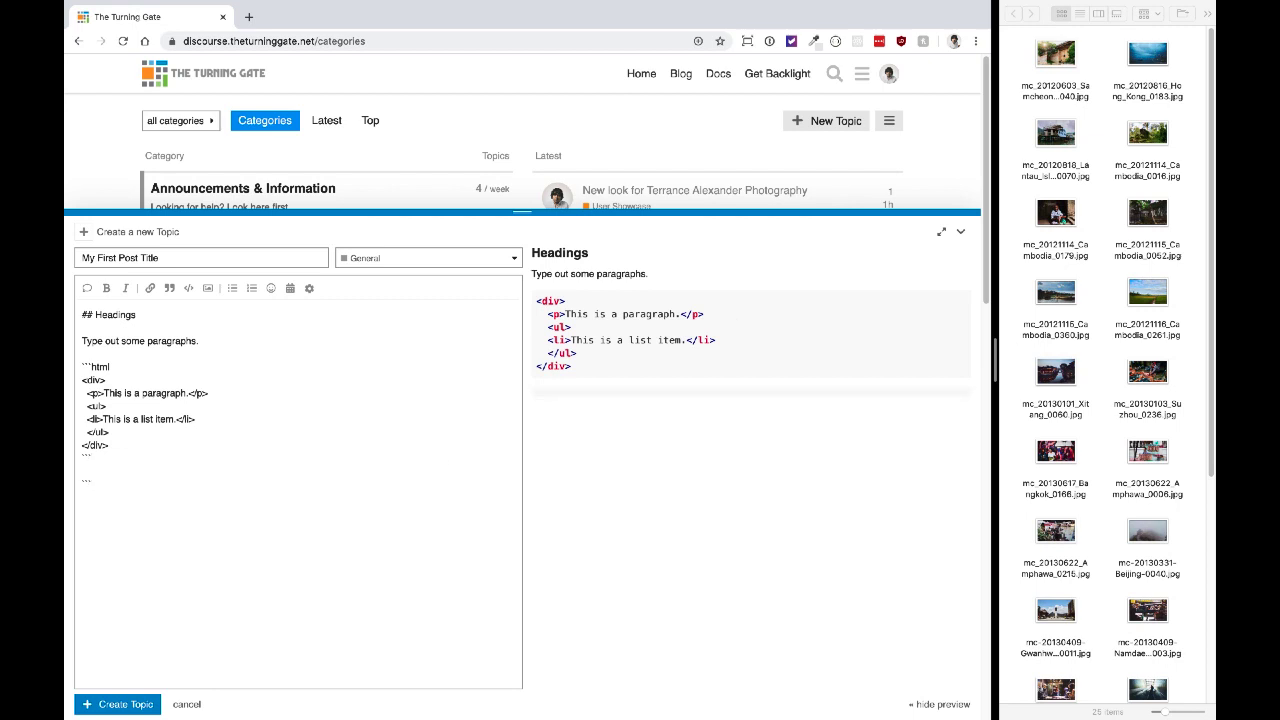
type("css ")
type(".")
type("classname {")
key("Return")
type("display: block; ")
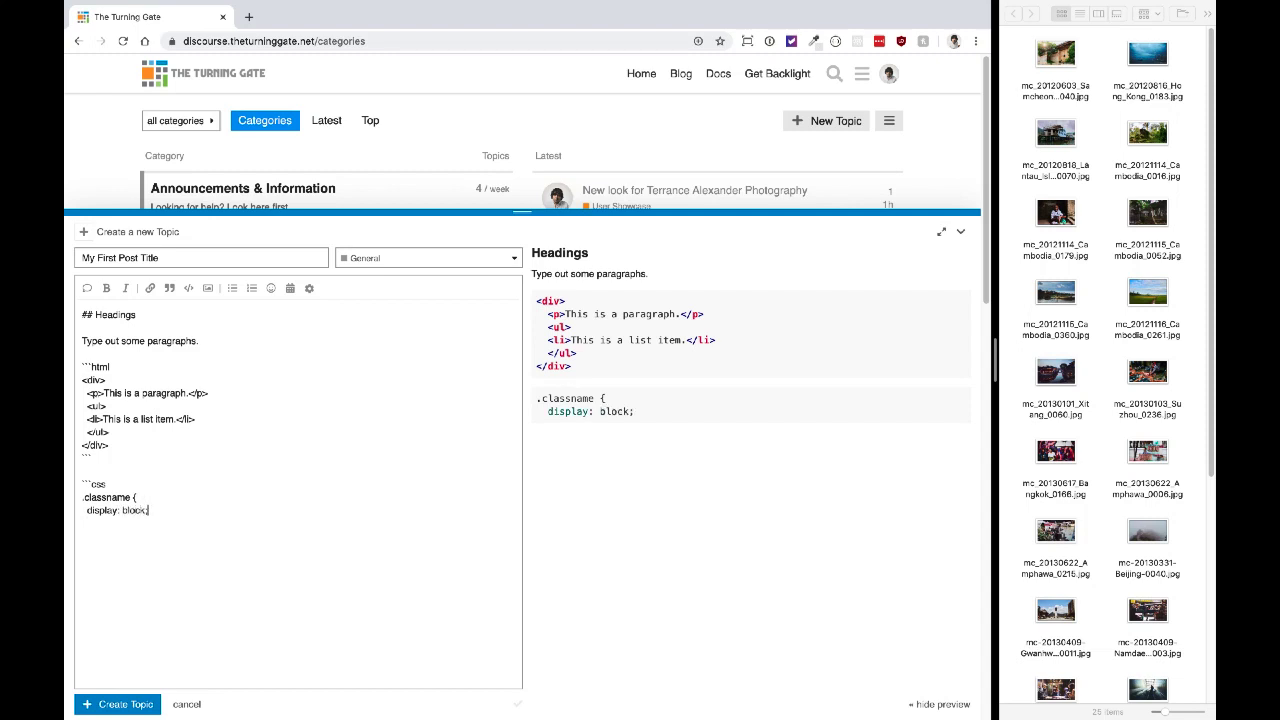
type("}")
key("Return")
type("```")
Step: Add a fenced js code block containing the comment "// ..."
key("Return")
type("```js")
type("```")
type("// ...")
key("Down")
Step: Add a fenced php code block containing "<?php // ?>" below the js block
key("Return")
type("```php ")
type("</P")
key("BackSpace")
type("PH")
key("BackSpace")
key("BackSpace")
key("BackSpace")
type("?php //")
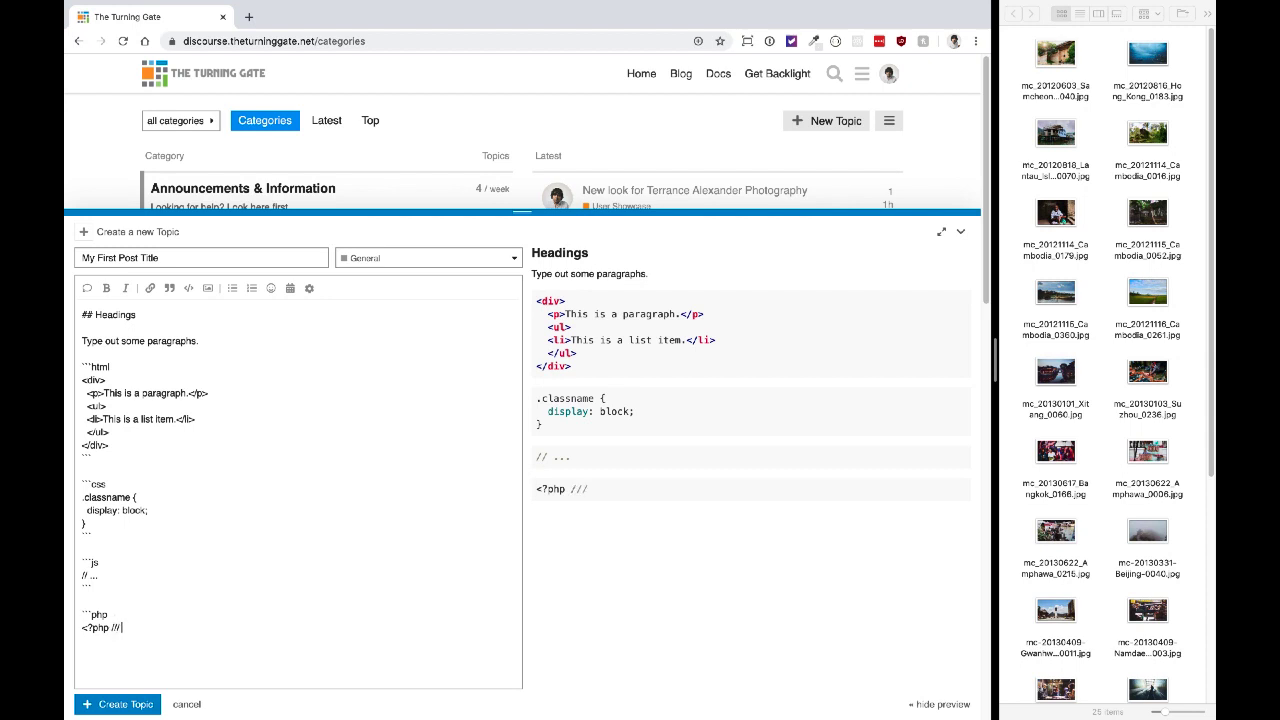
type(" ?>")
key("Return")
type("``")
left_click_drag(537, 302, 597, 366)
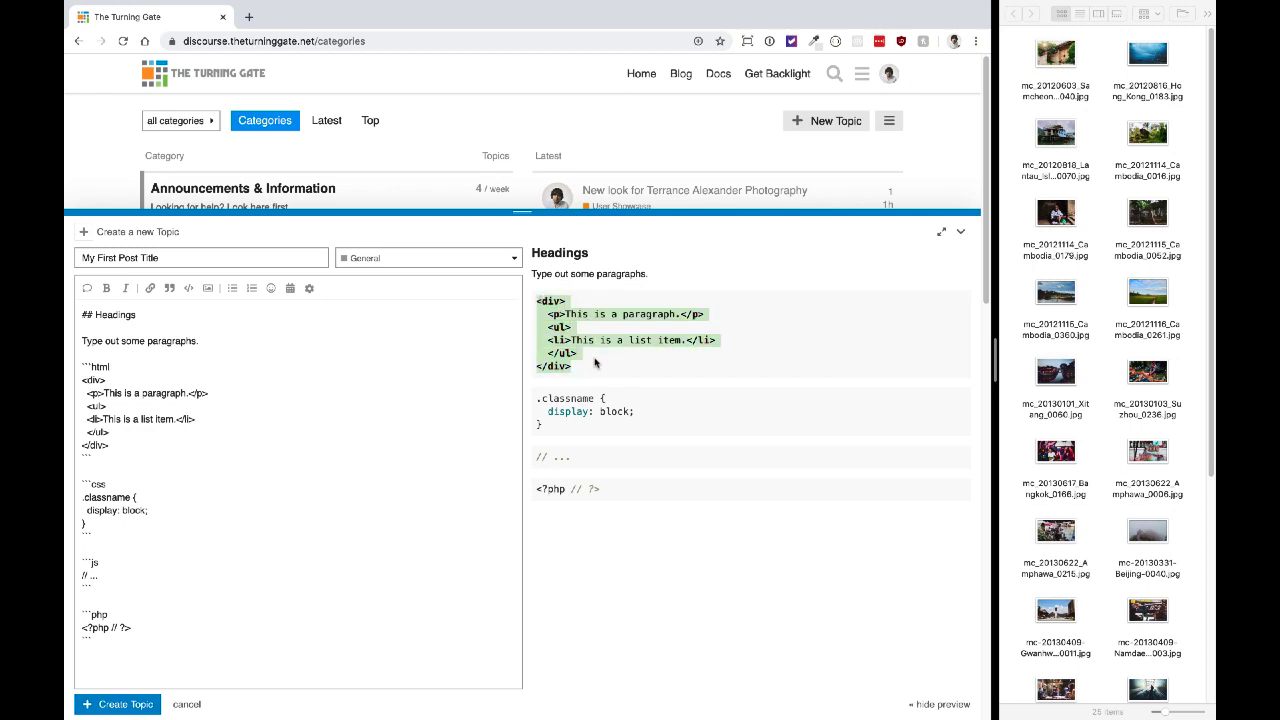
left_click(767, 319)
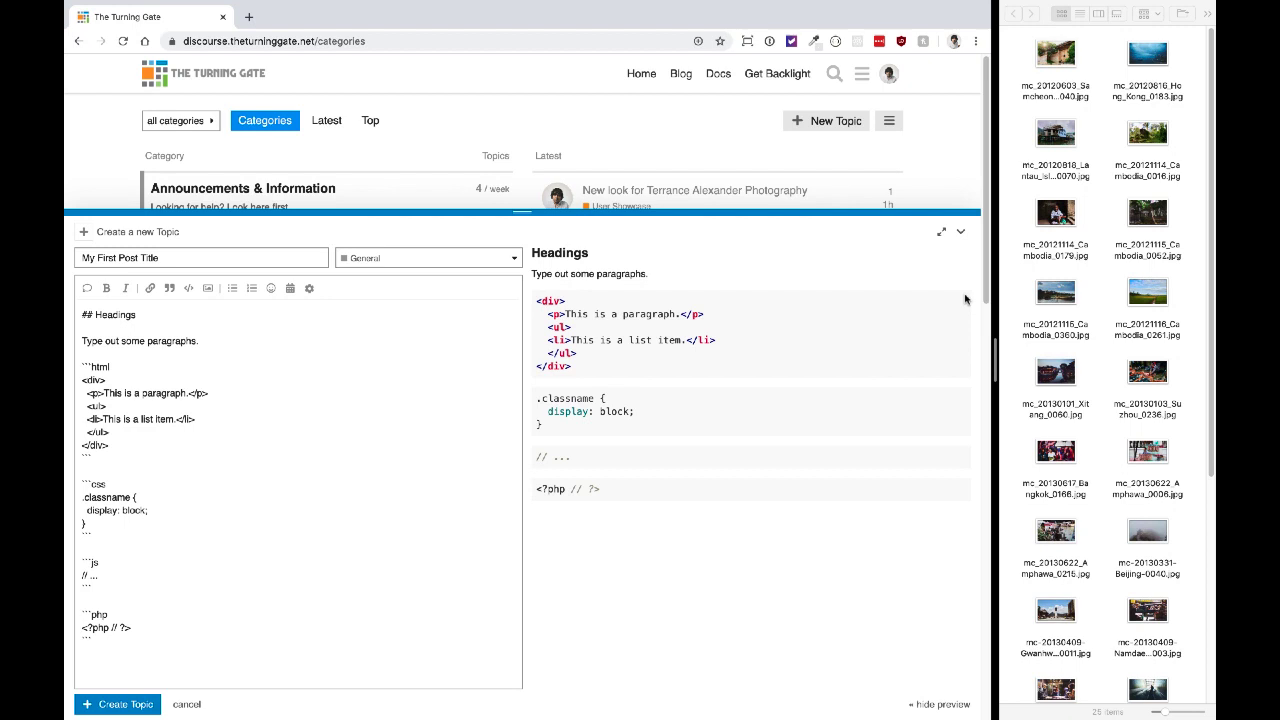
Step: Insert the image mc_20121114_Cambodia_0016.jpg on its own line between the heading and the first paragraph
left_click(228, 350)
key("Up")
key("Up")
key("Return")
key("Return")
key("Up")
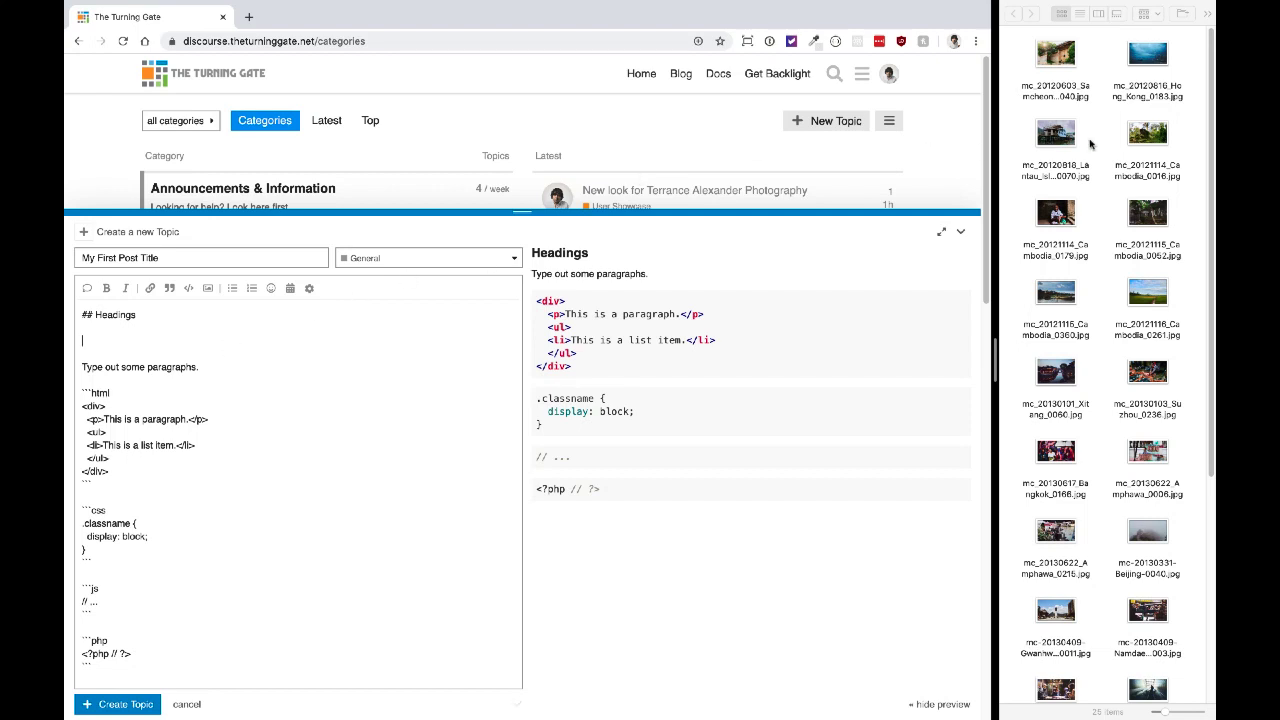
left_click_drag(1147, 135, 123, 340)
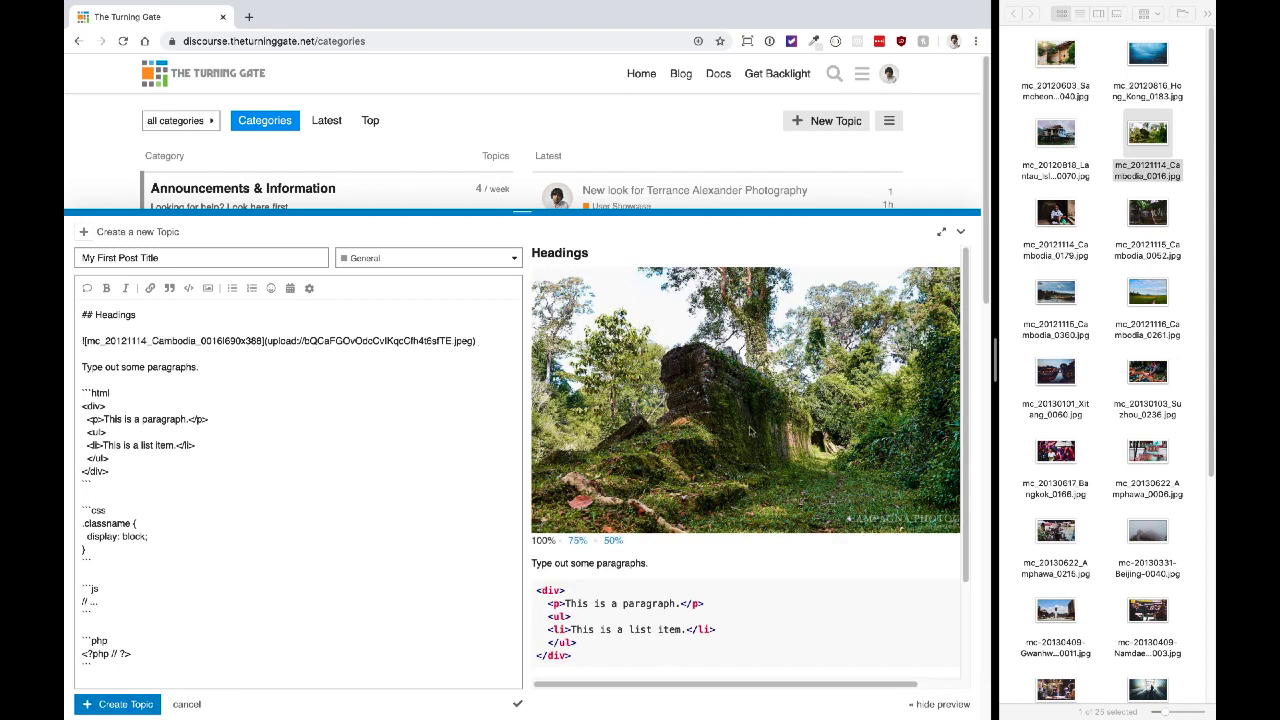
Step: Try the inserted image at 75% and 50% scale, and return it to 100%
left_click(576, 541)
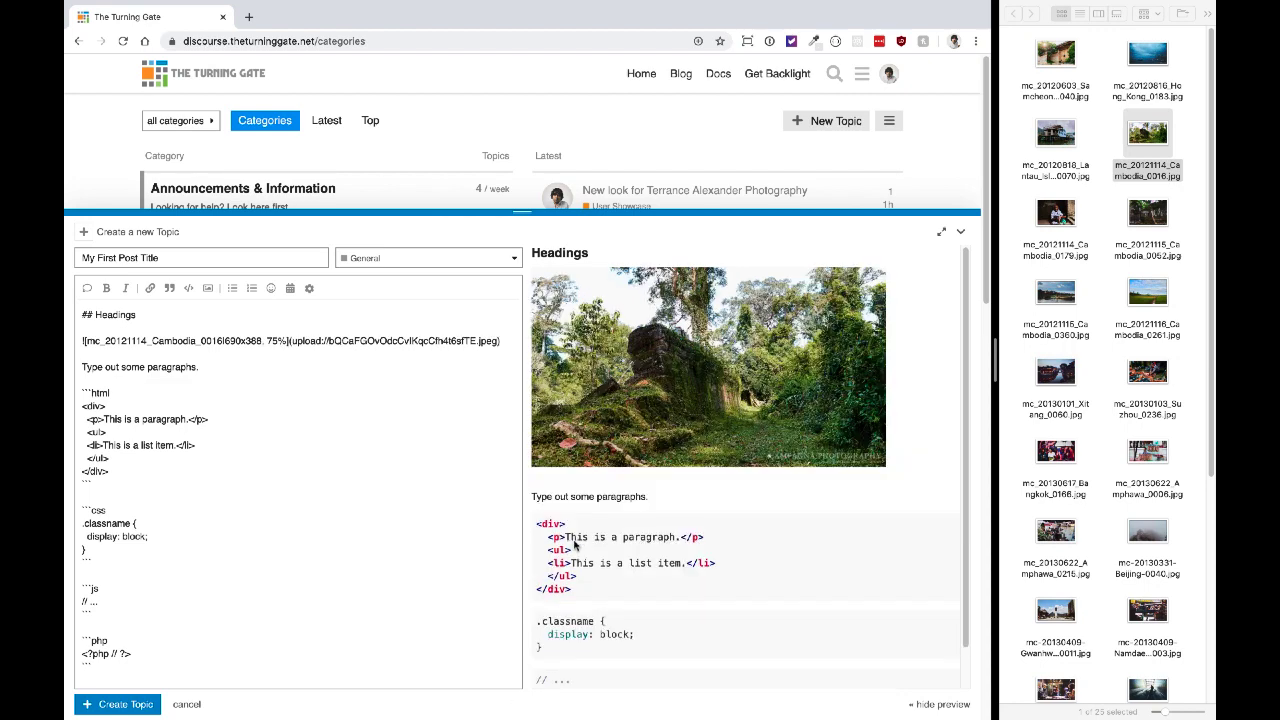
left_click(609, 474)
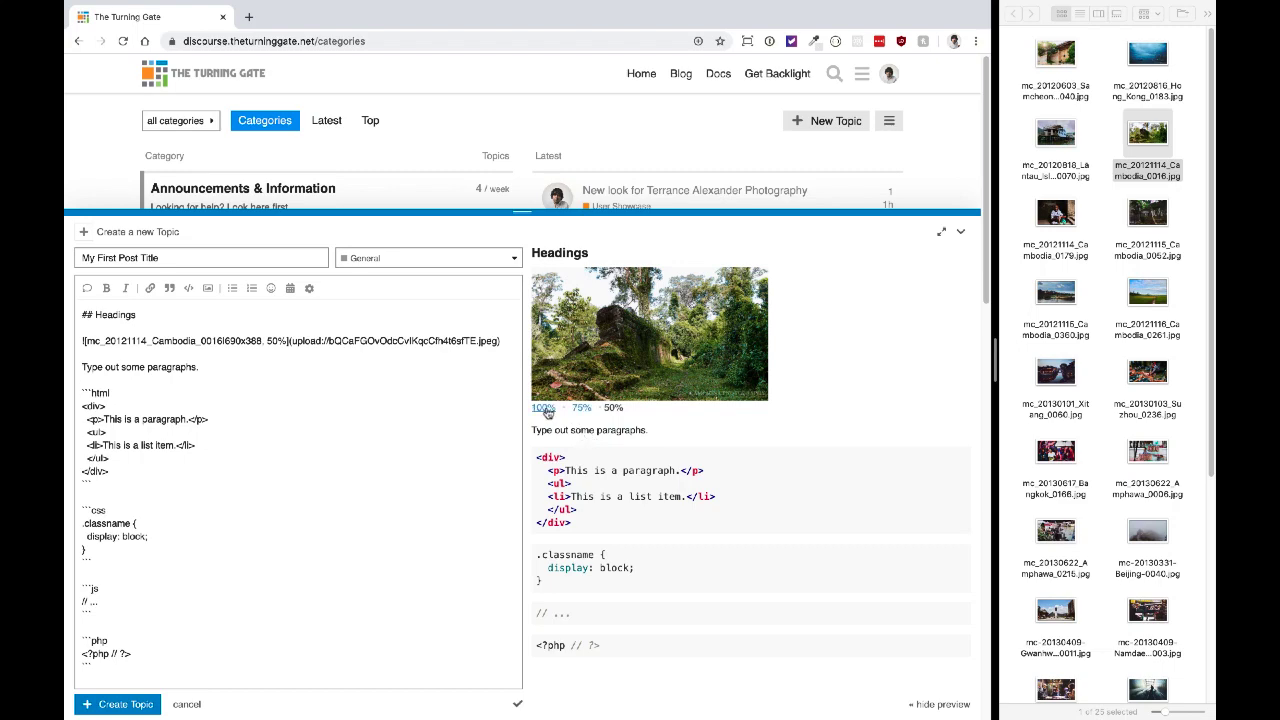
left_click(544, 409)
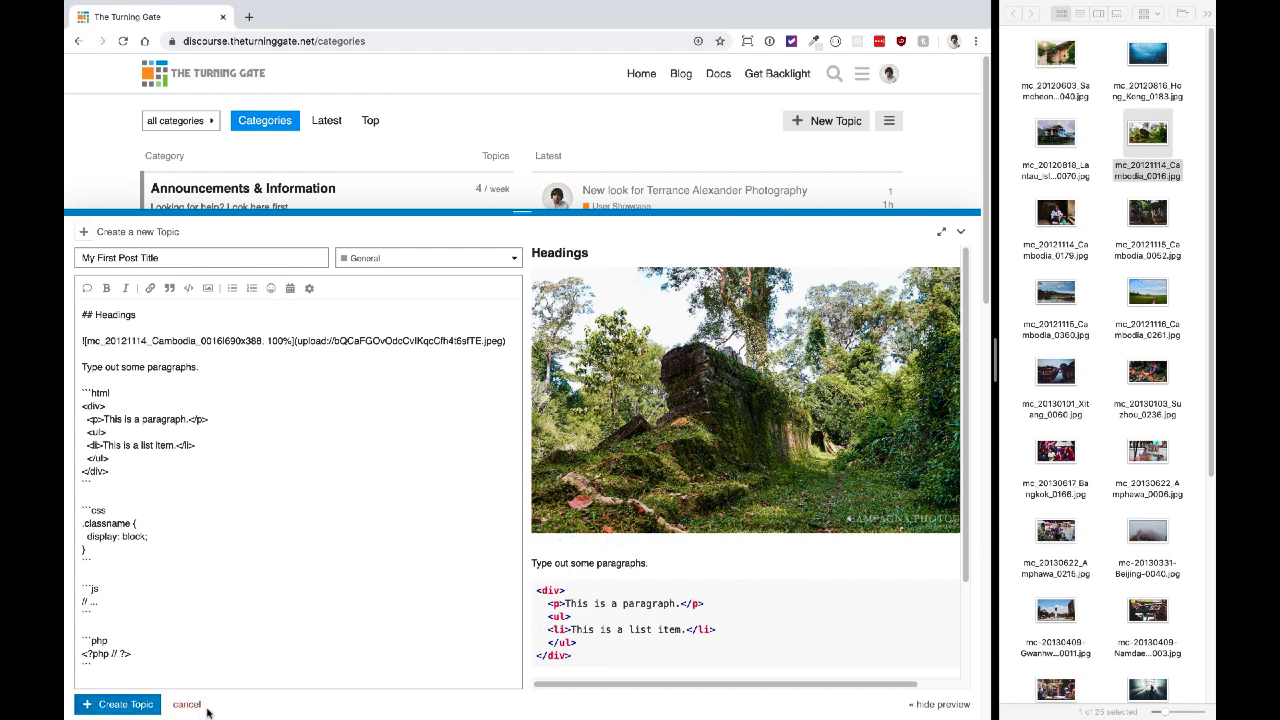
Step: Toggle the post preview off and on, and shrink the composer to reveal more of the category list
left_click(937, 705)
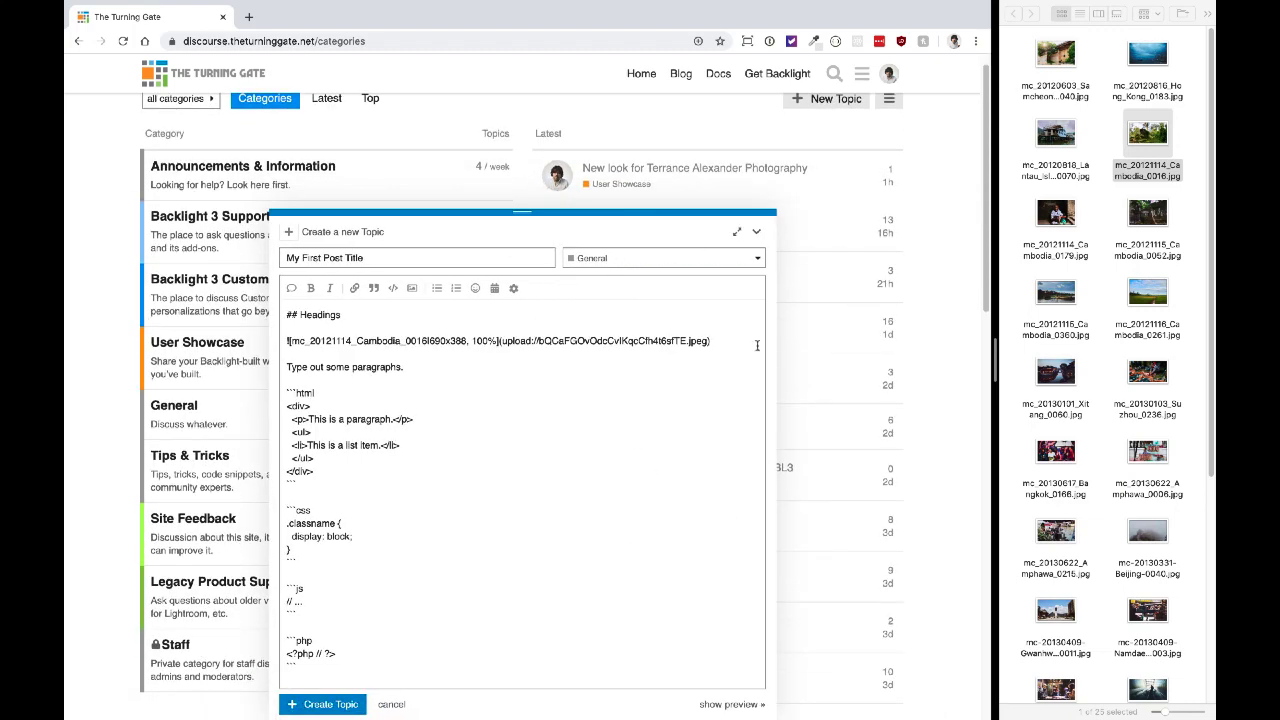
left_click(735, 704)
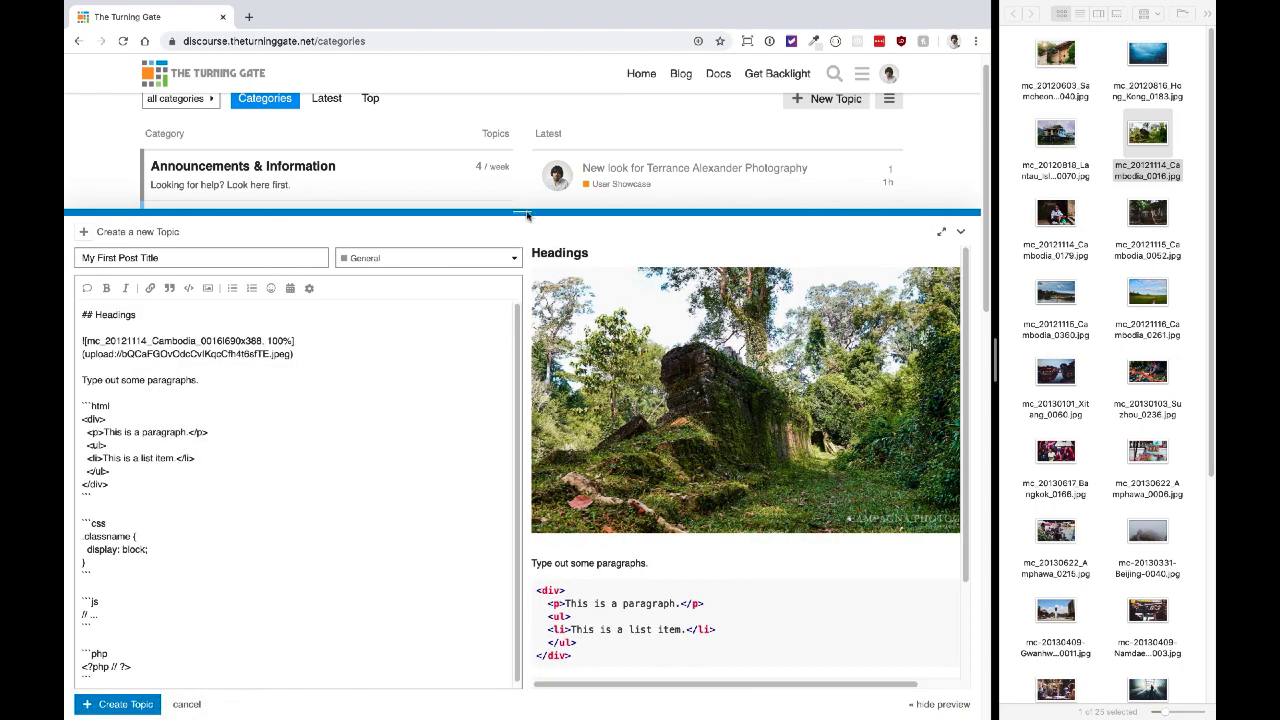
left_click_drag(523, 210, 548, 451)
scroll(450, 305, "down", 3)
scroll(349, 229, "up", 3)
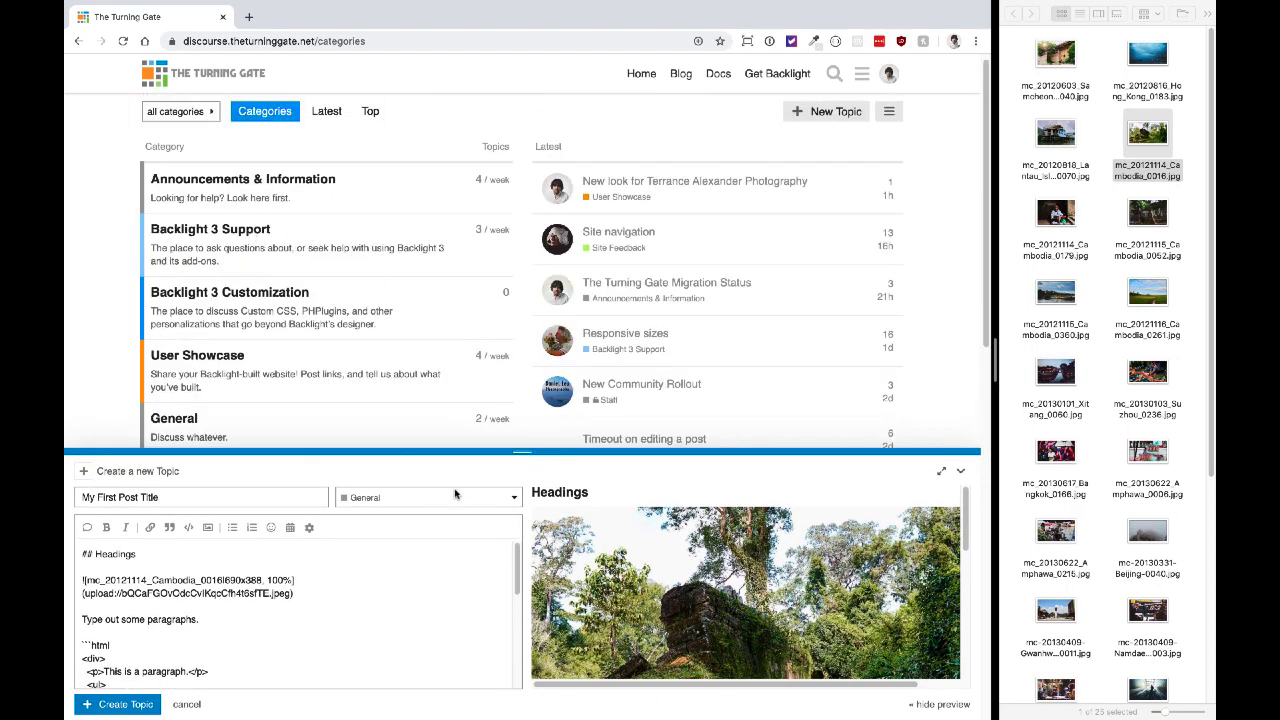
Step: Cancel the new topic and abandon the draft post
left_click(190, 704)
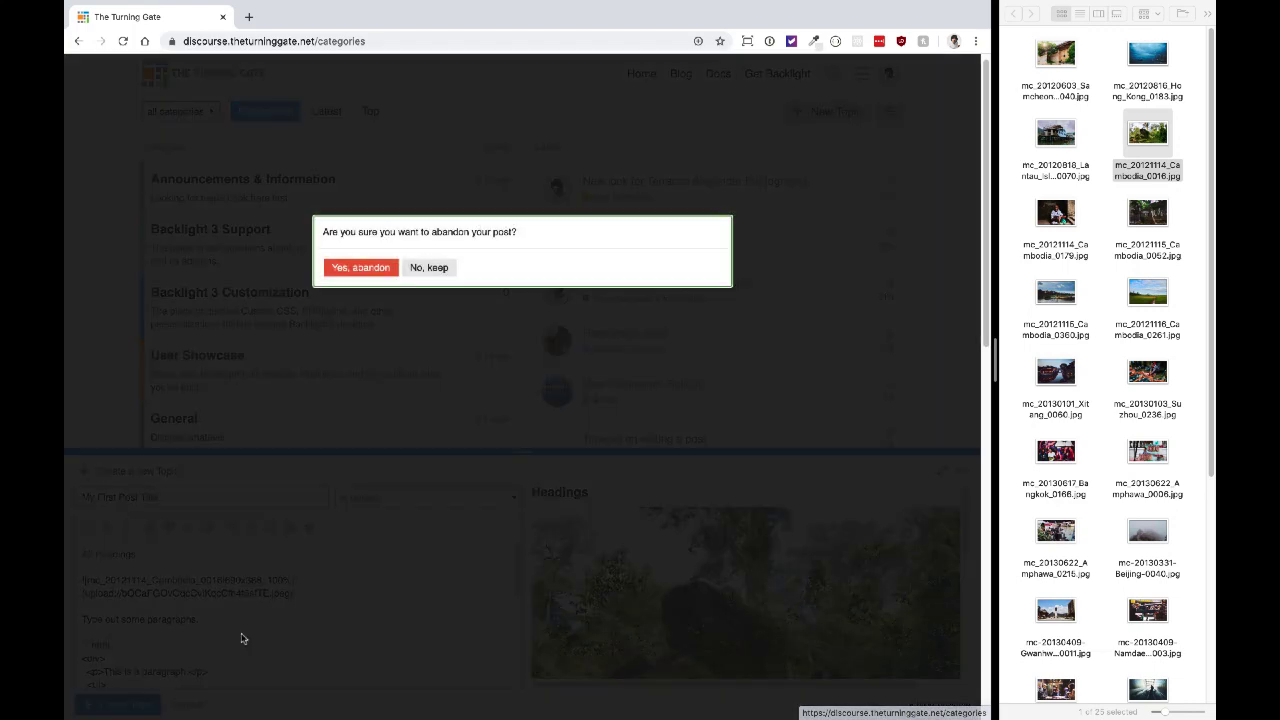
left_click(363, 268)
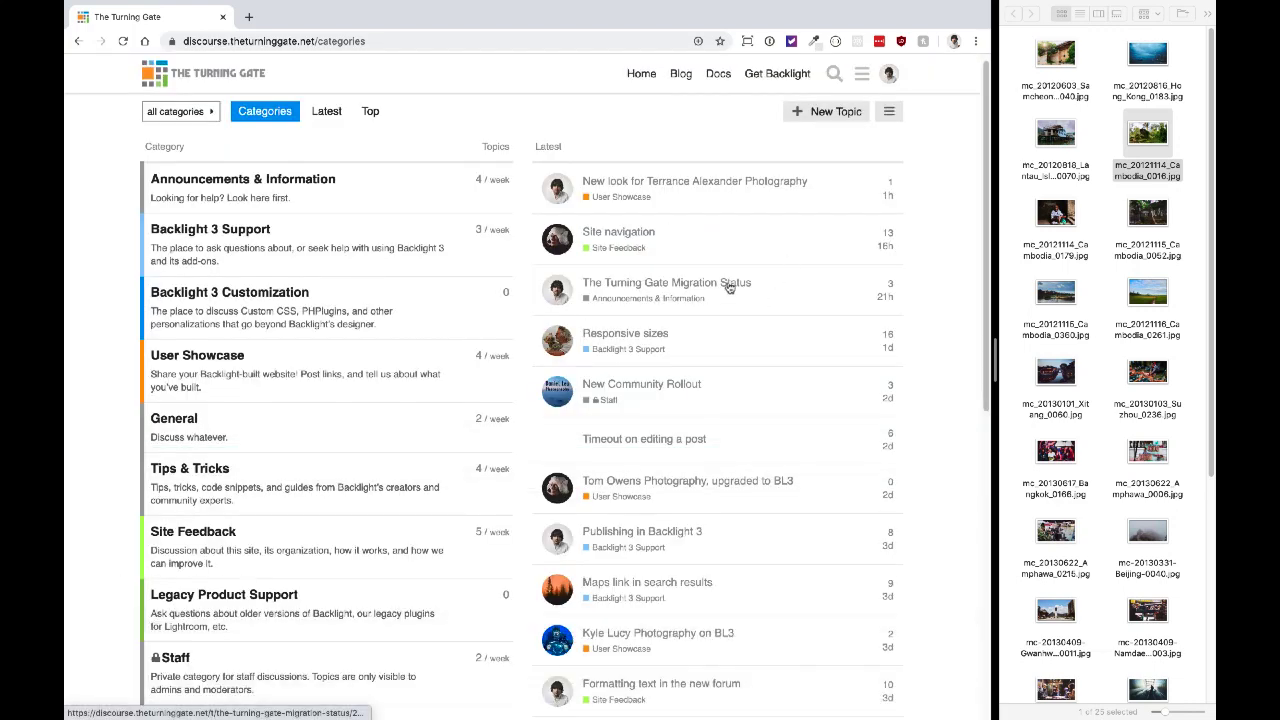
Step: Quote "Great idea! Proceed systematically" from the last post of the Responsive sizes topic in a reply, and cancel that reply
left_click(646, 339)
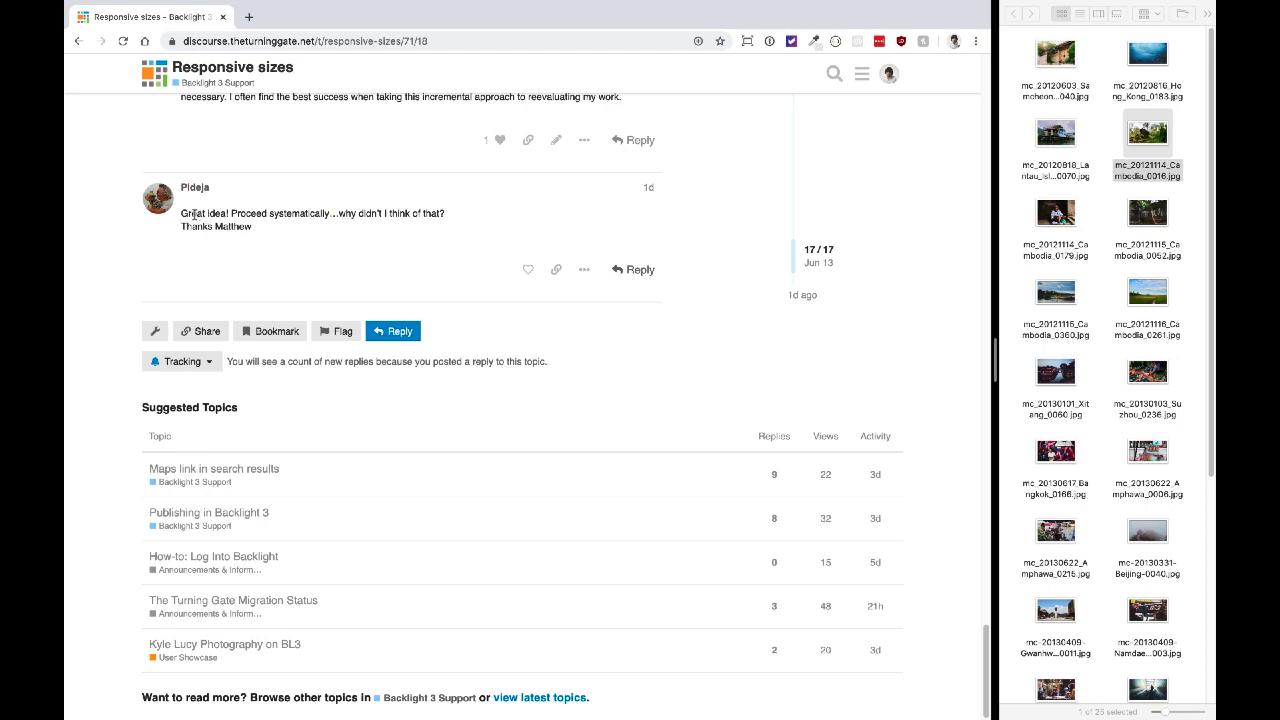
left_click_drag(194, 214, 324, 218)
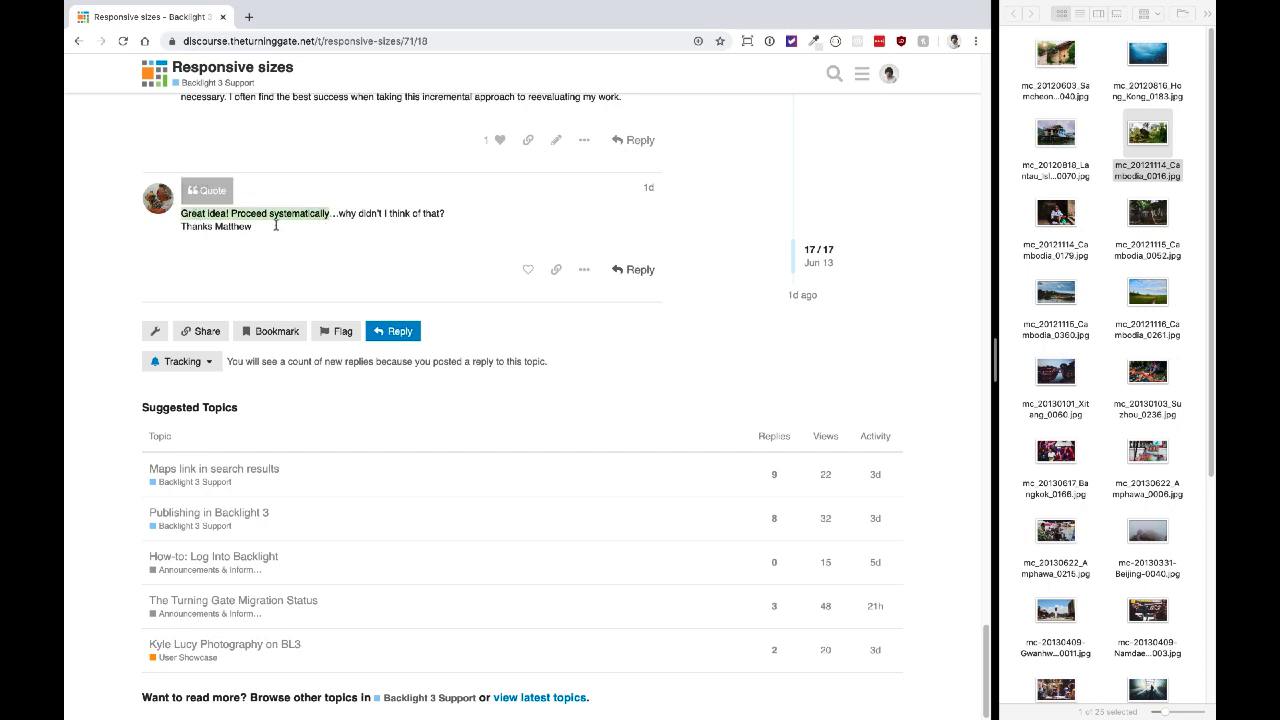
left_click(212, 191)
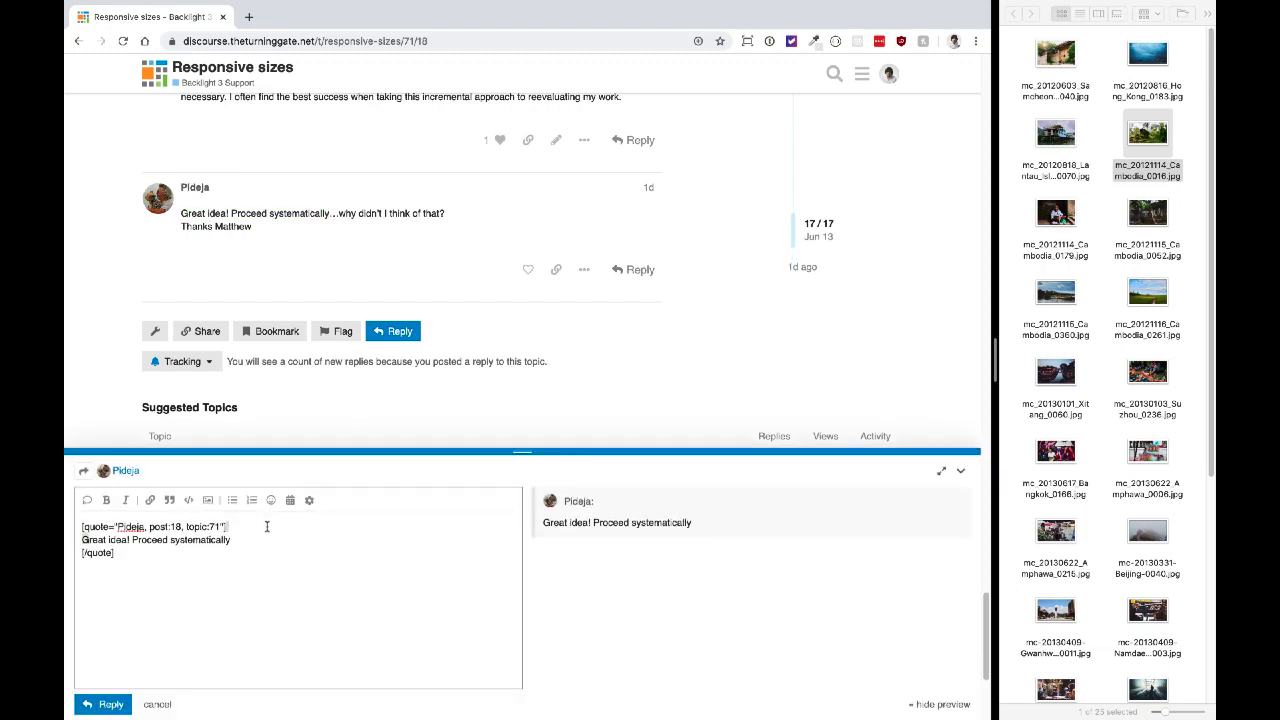
left_click_drag(266, 519, 266, 583)
left_click(161, 597)
left_click(157, 704)
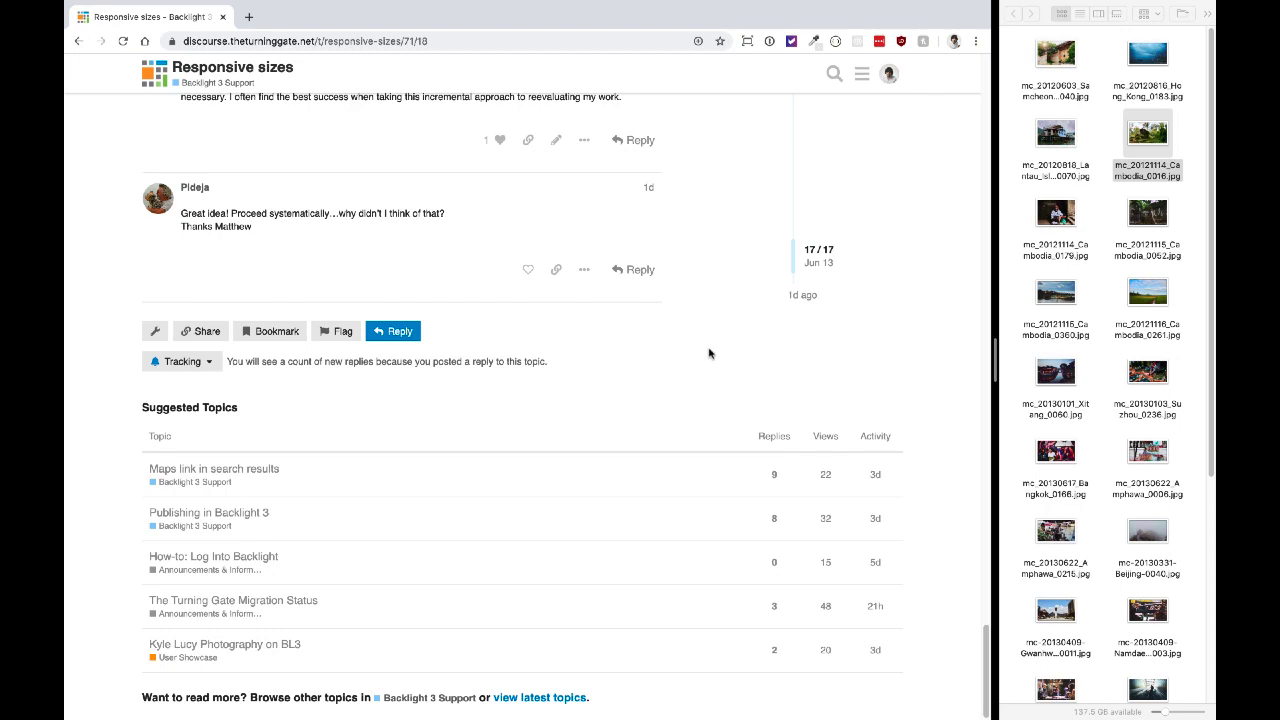
Step: Look back through the Responsive sizes topic to its opening post, and return to the forum home page
scroll(709, 353, "up", 15)
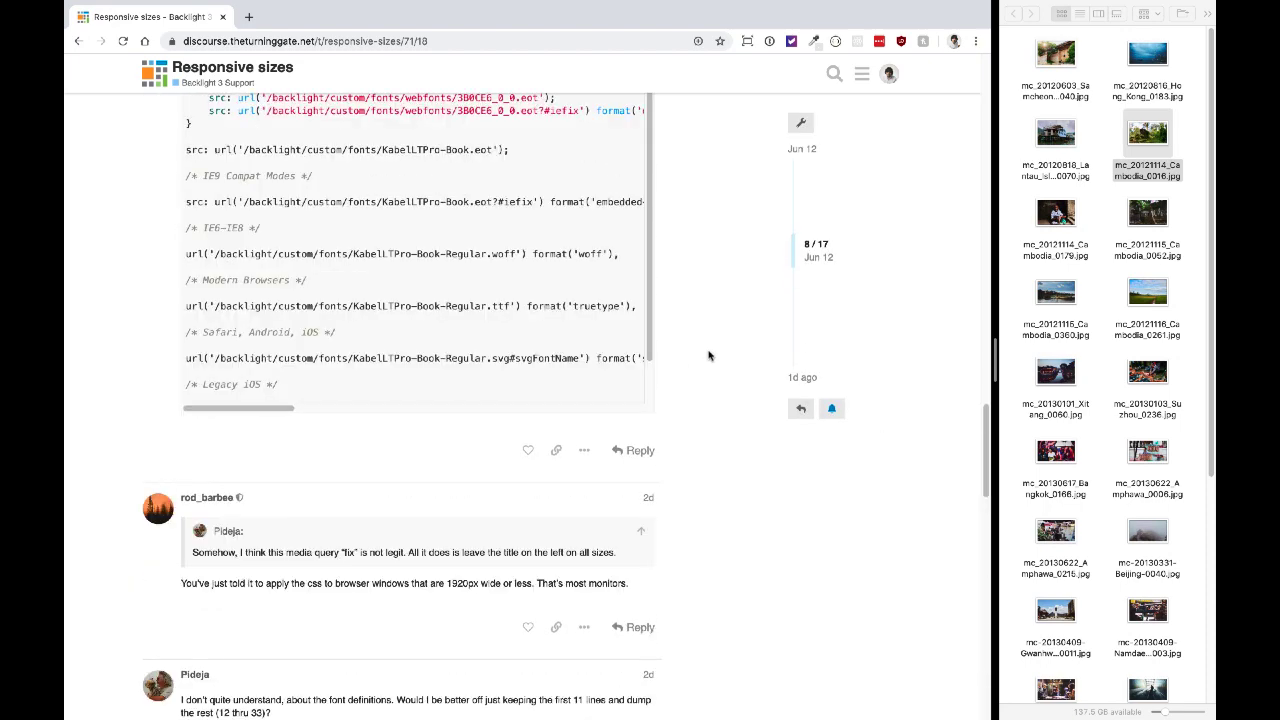
scroll(709, 355, "up", 10)
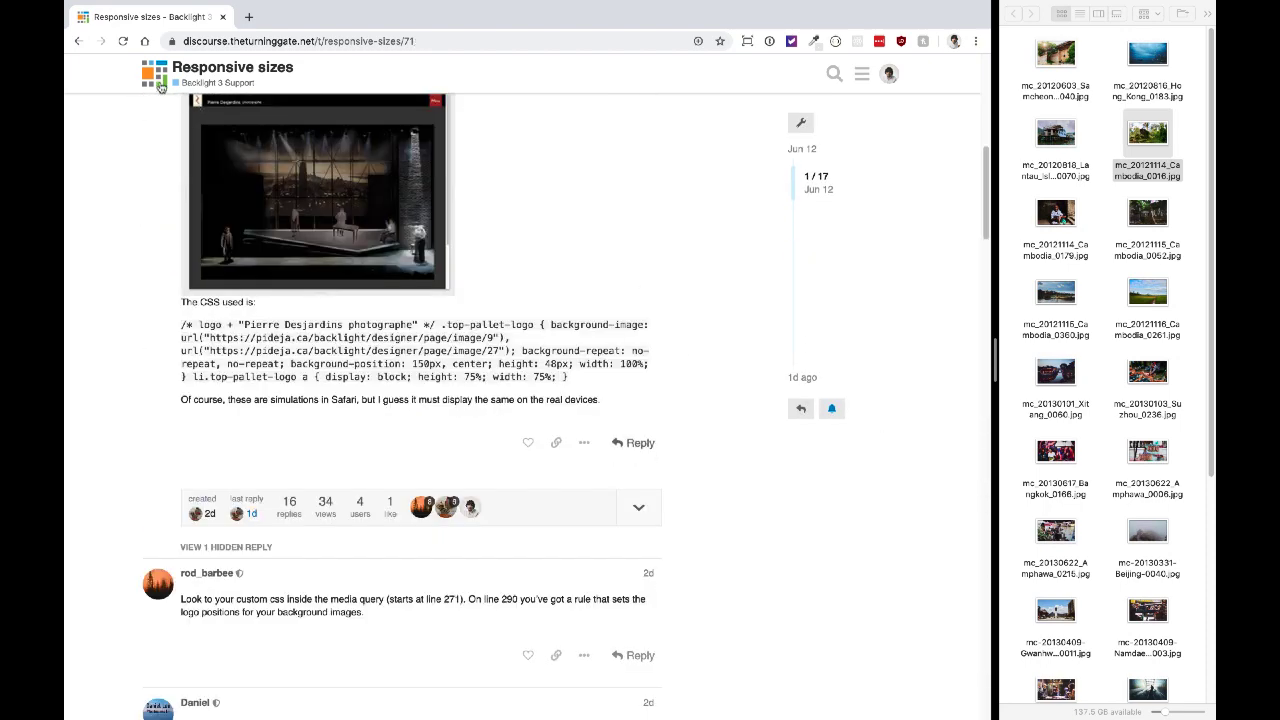
left_click(160, 86)
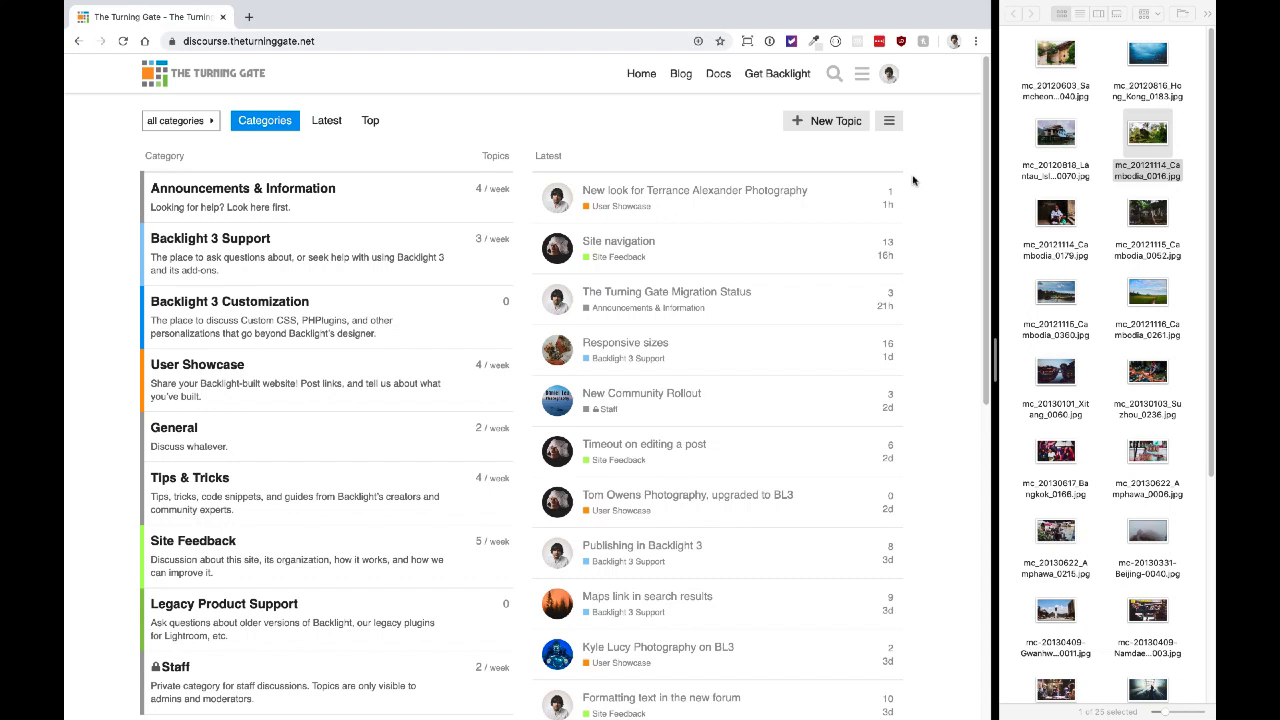
Step: Start a private message from the user card of the Site navigation topic's poster, and cancel it
left_click(557, 200)
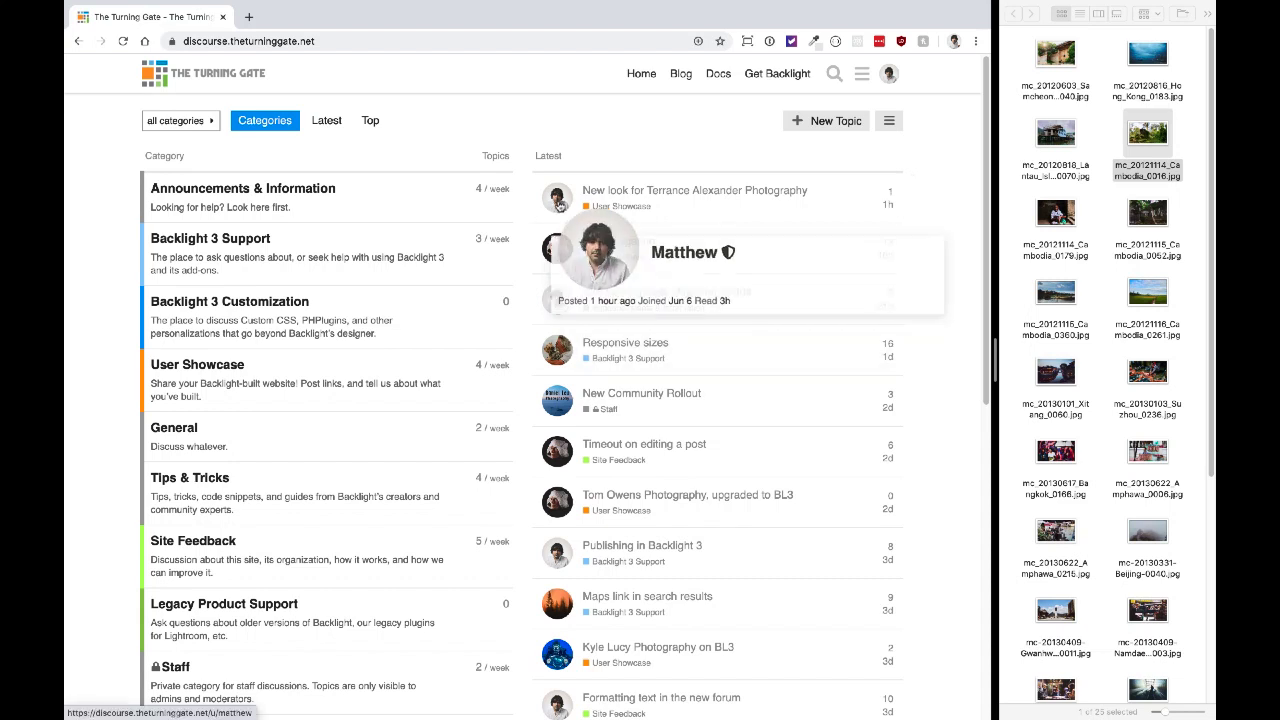
left_click(652, 163)
left_click(560, 250)
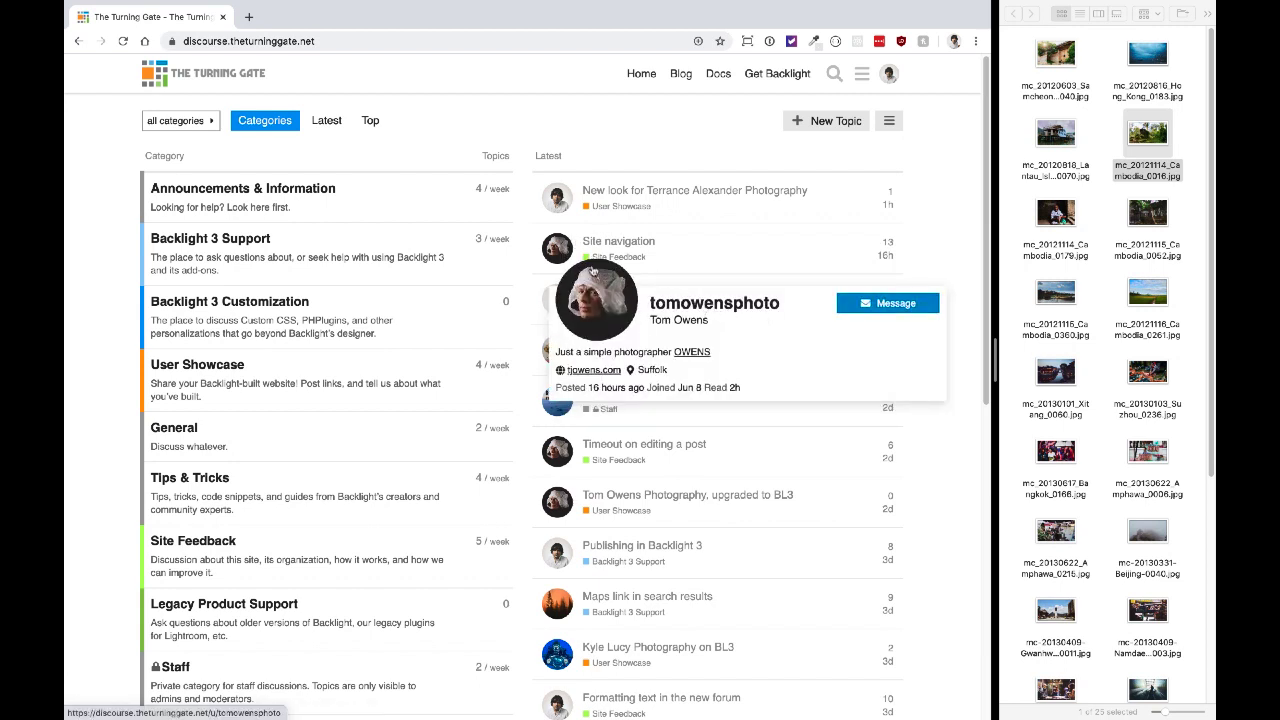
left_click(893, 305)
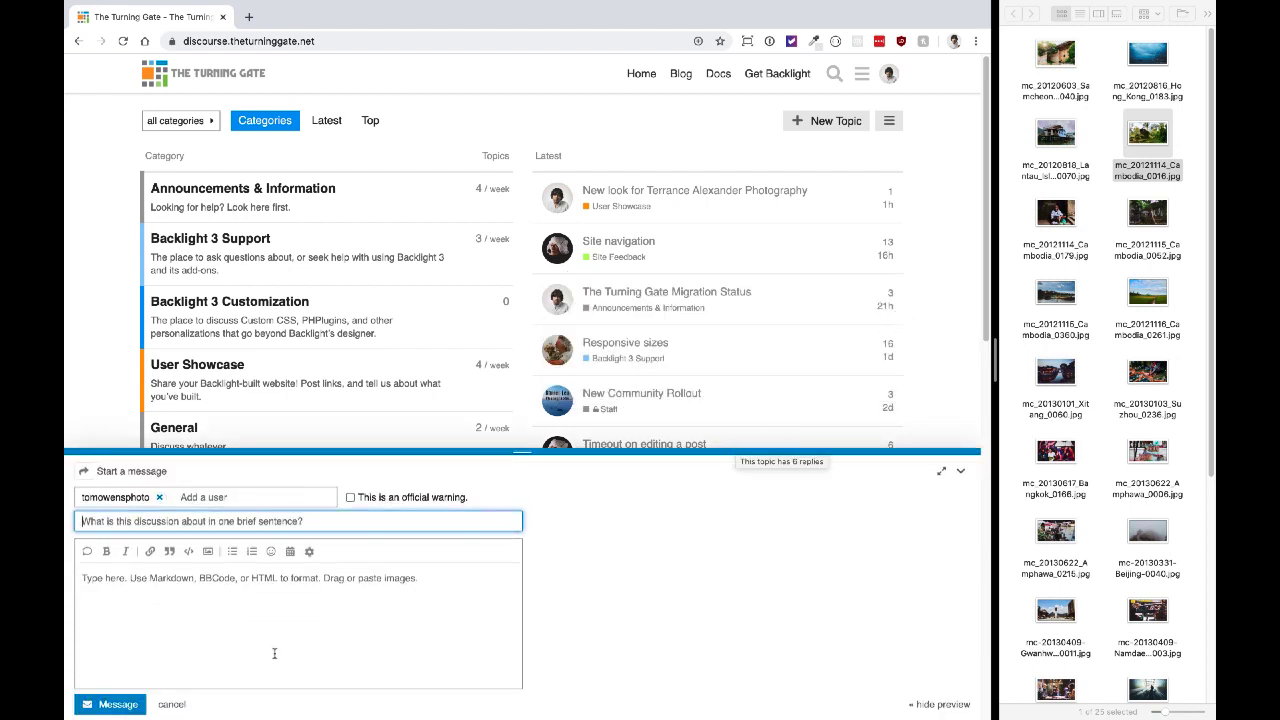
left_click(174, 704)
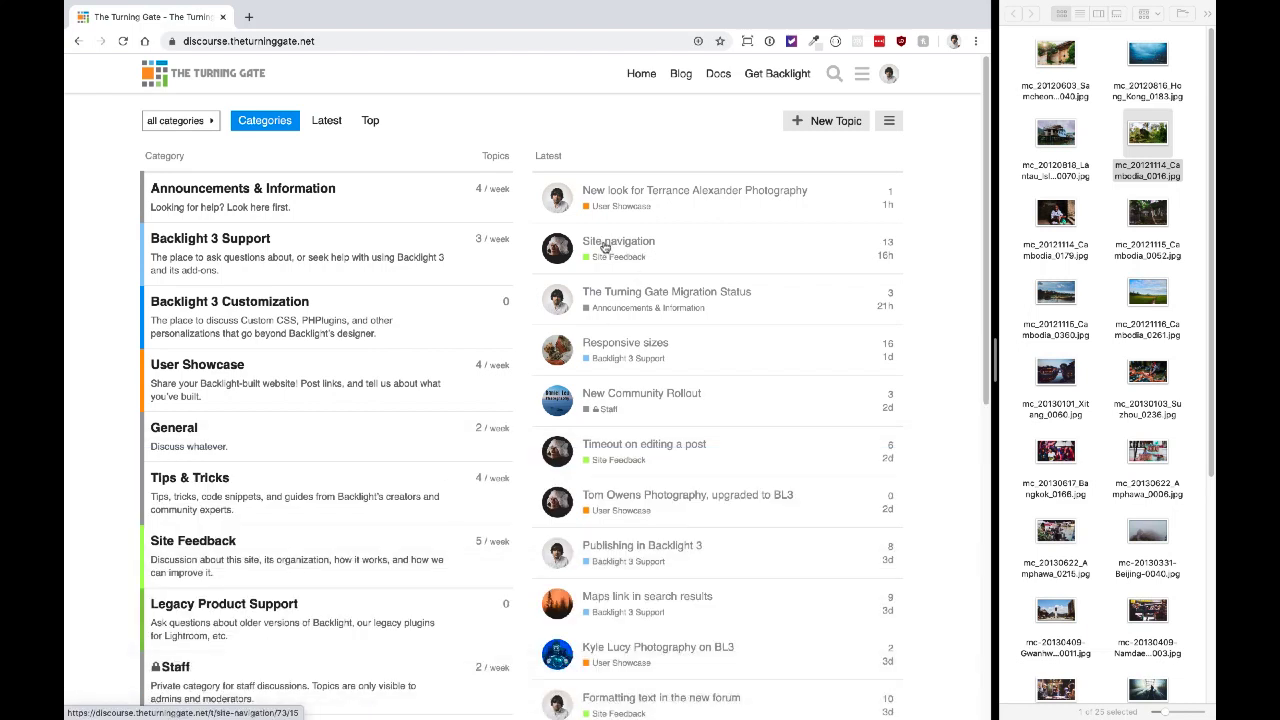
Step: Examine the bio on the user card of the Site navigation topic's poster, and close the card
left_click(563, 250)
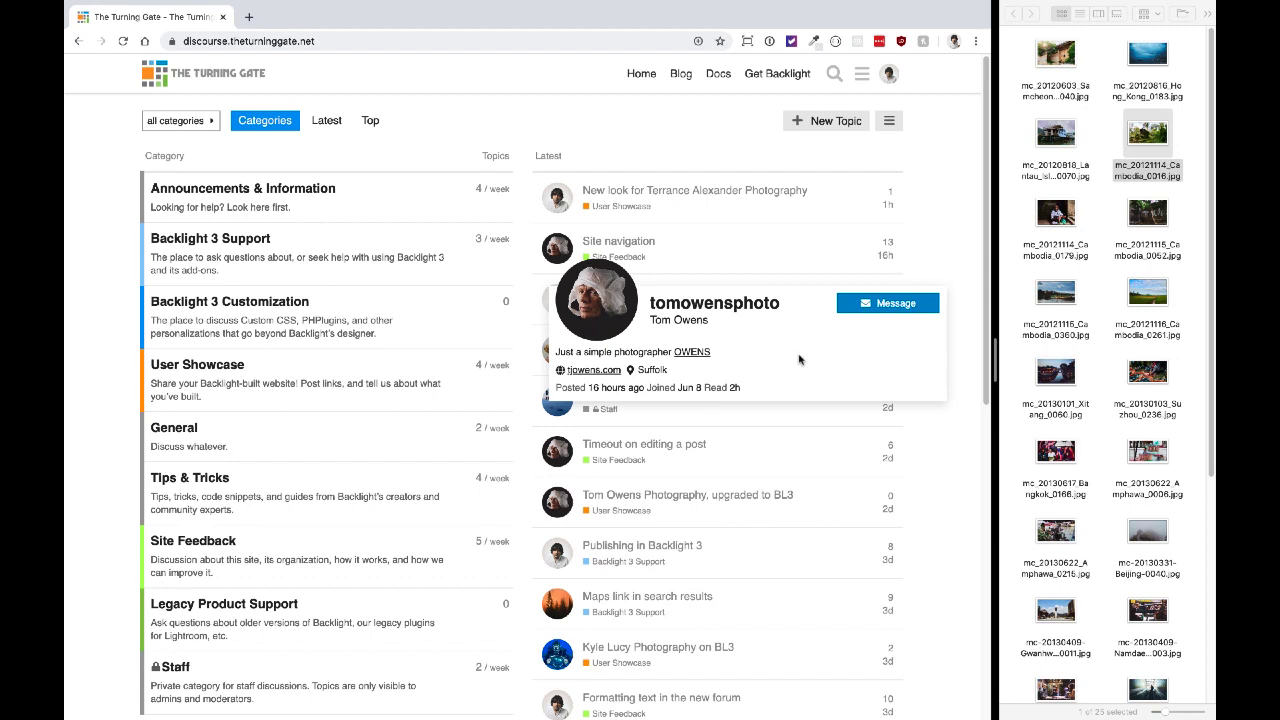
left_click_drag(558, 352, 628, 349)
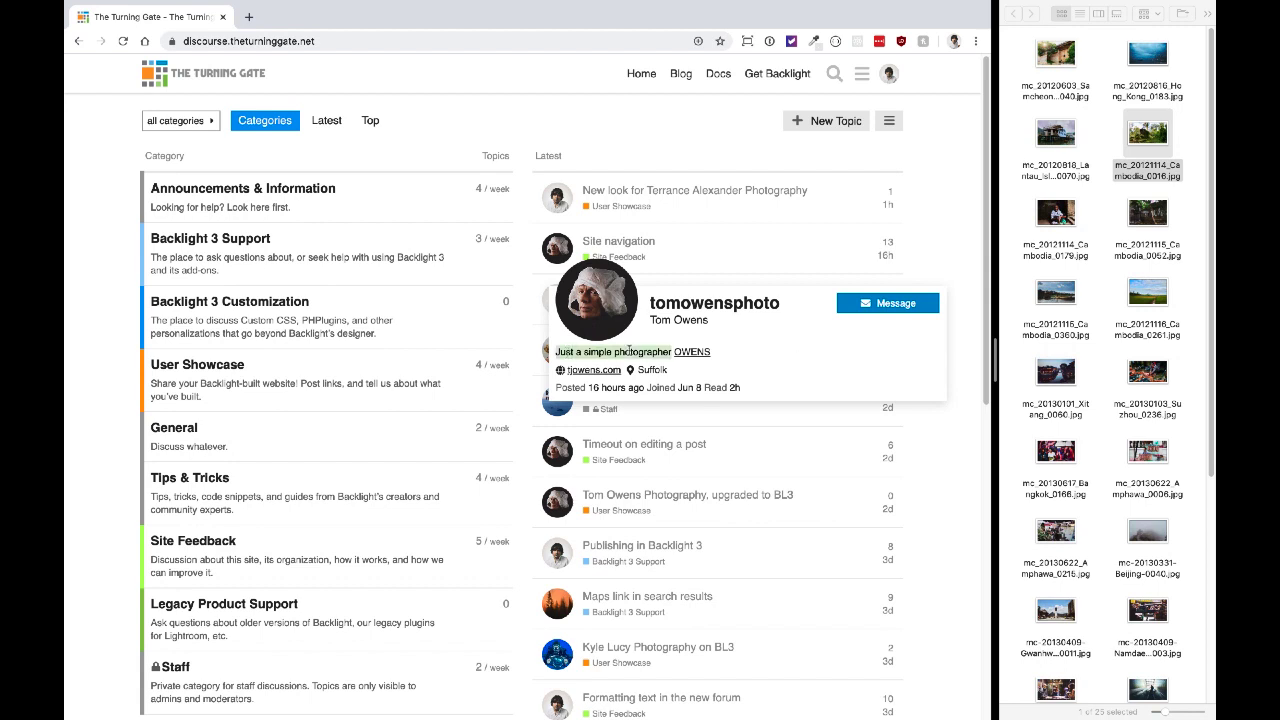
left_click(744, 367)
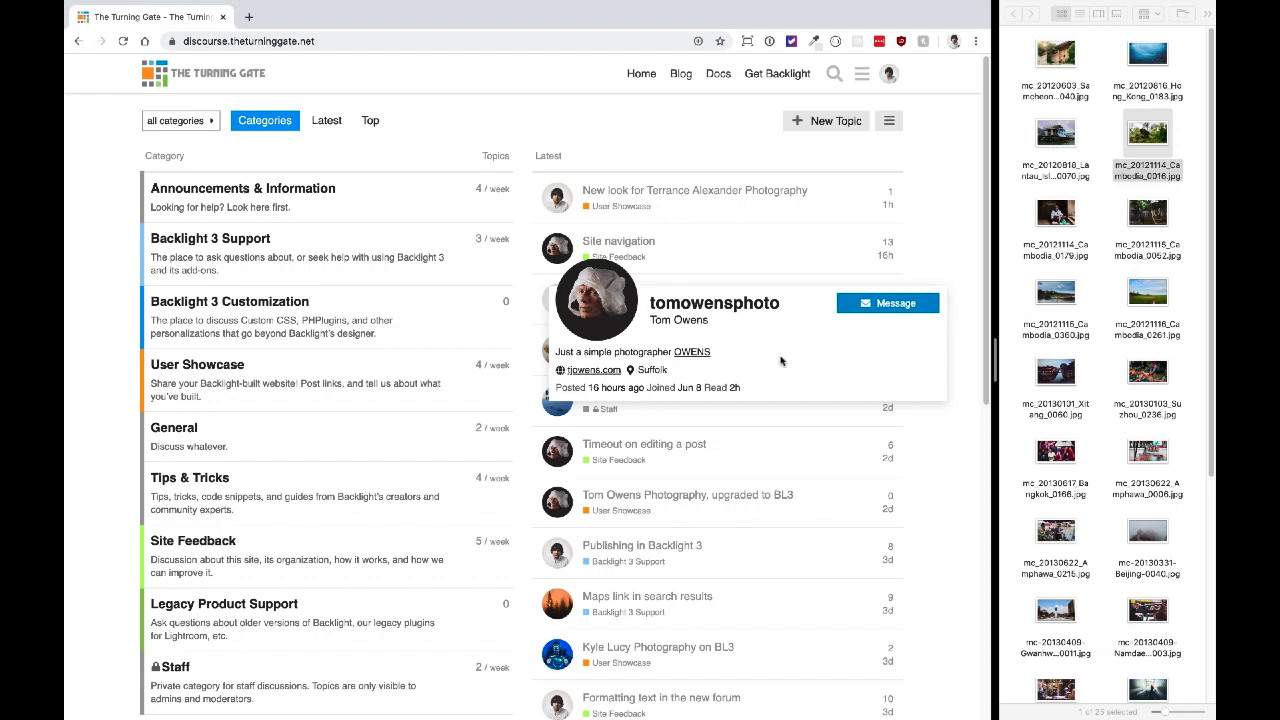
left_click(938, 251)
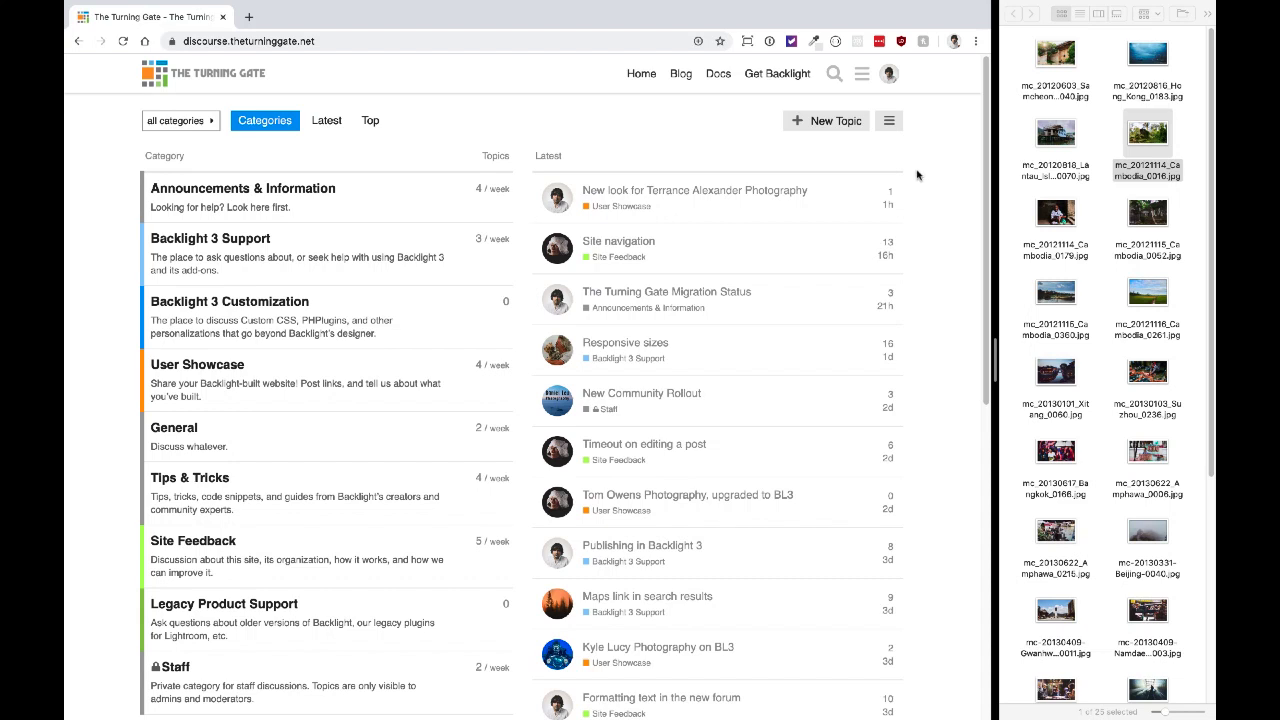
Step: View the User Showcase and Backlight 3 Support topic lists, returning to the forum home page after each
left_click(243, 366)
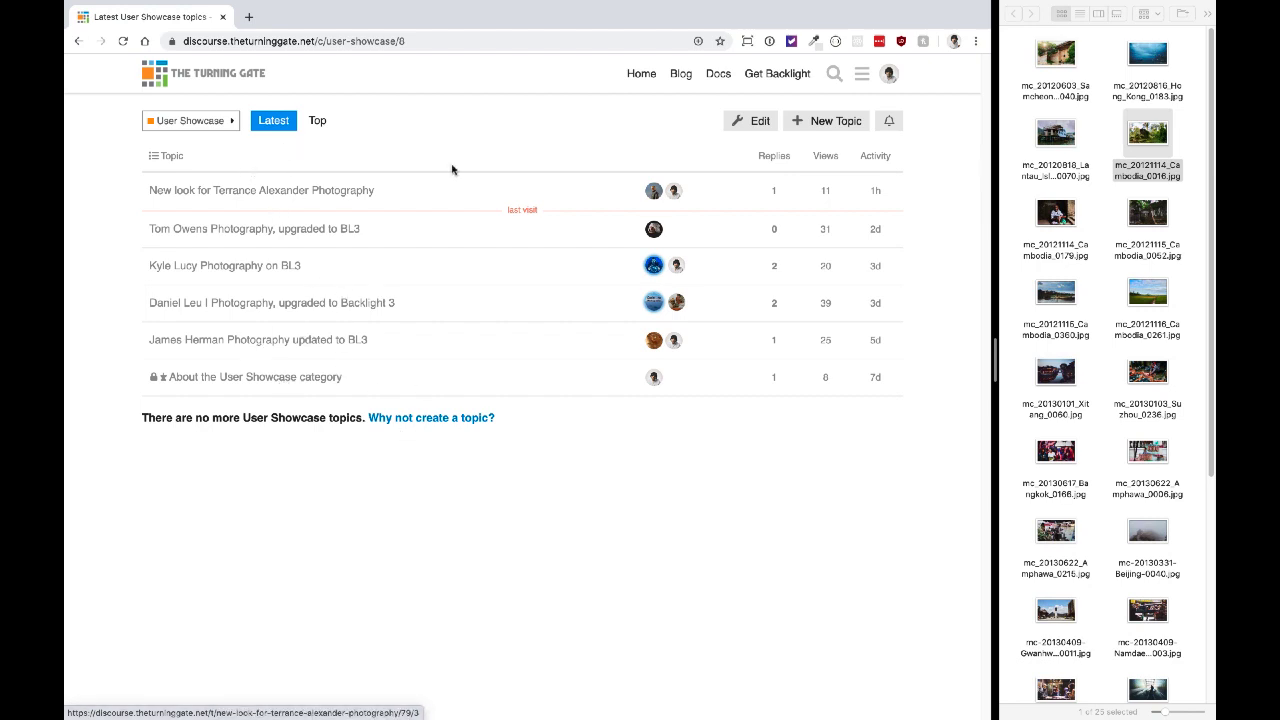
left_click(225, 82)
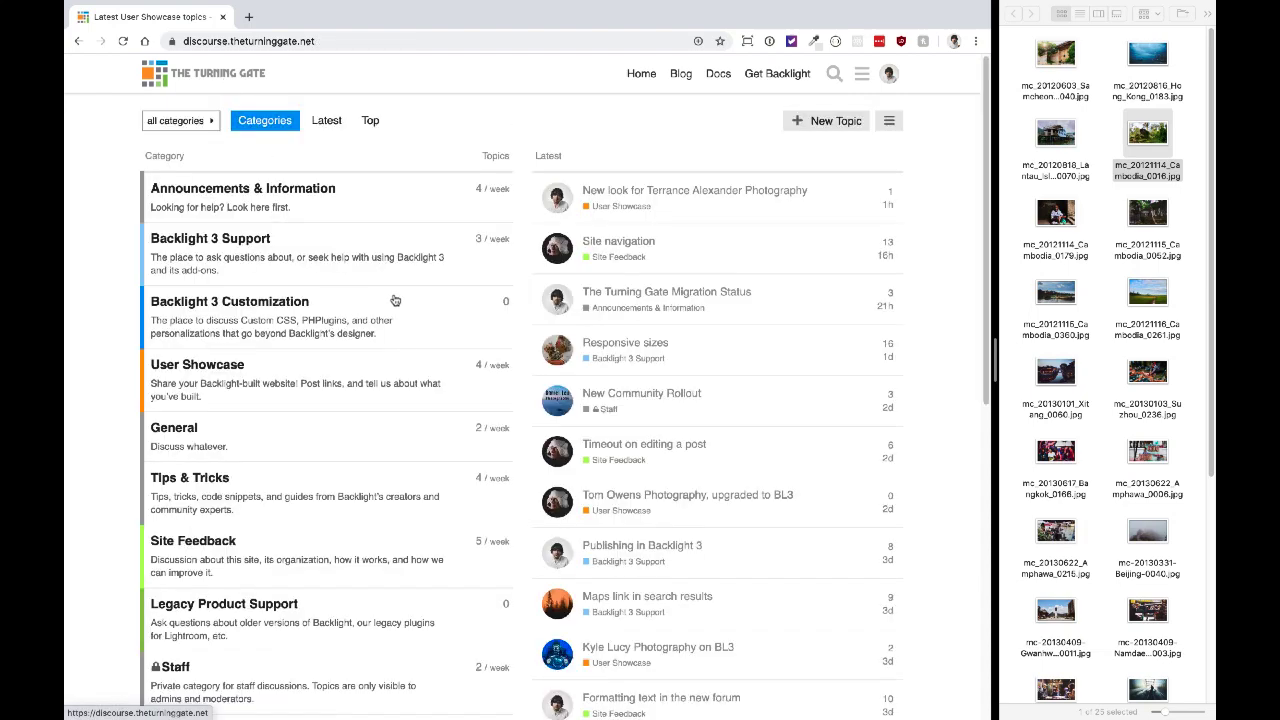
left_click(236, 238)
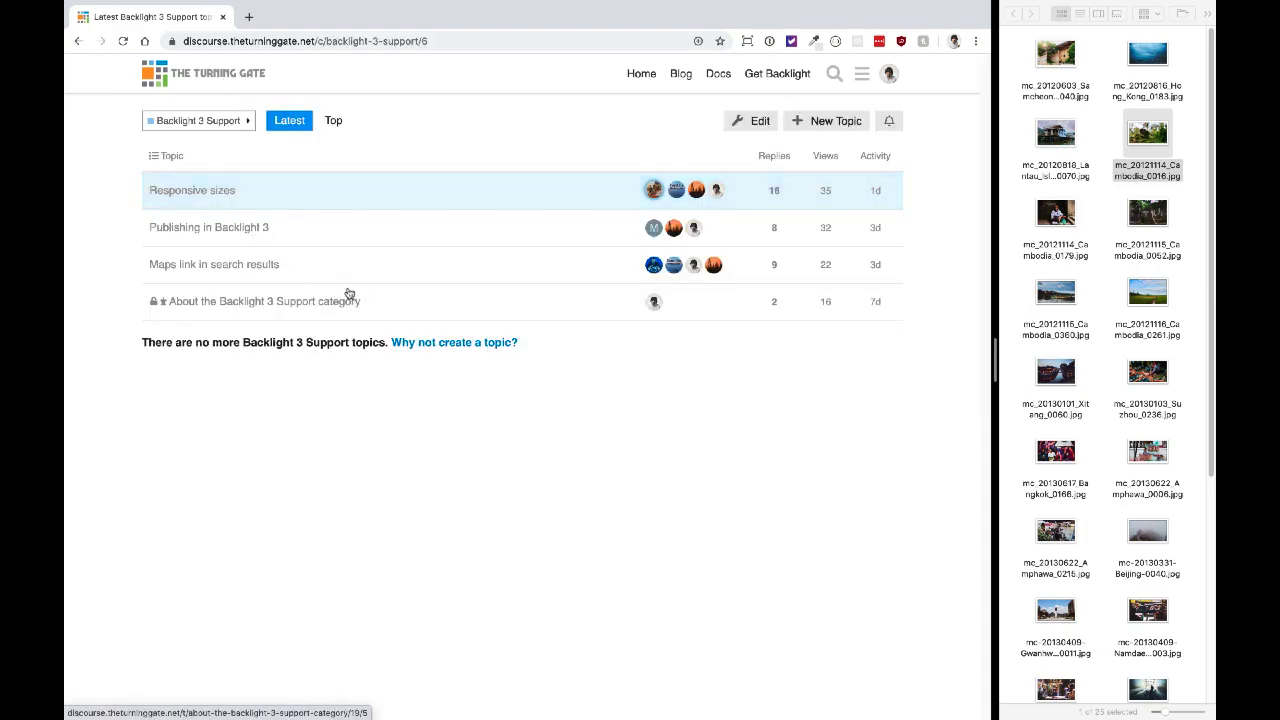
left_click(238, 82)
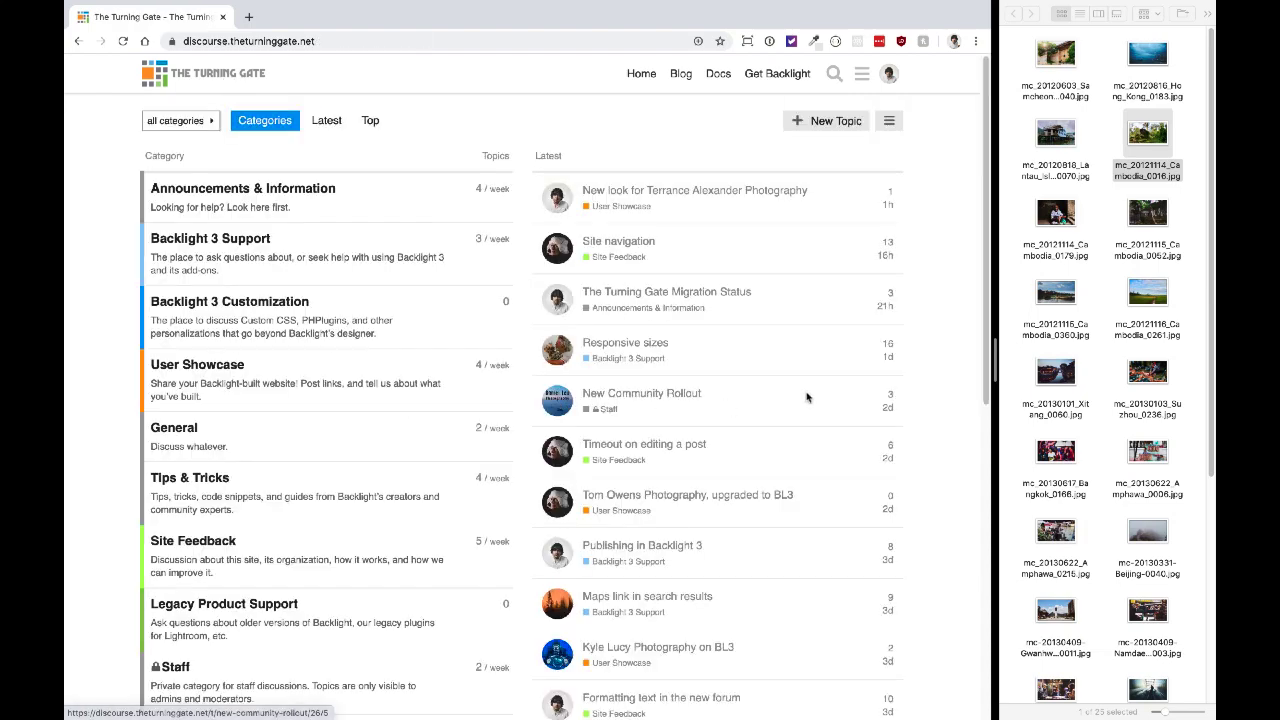